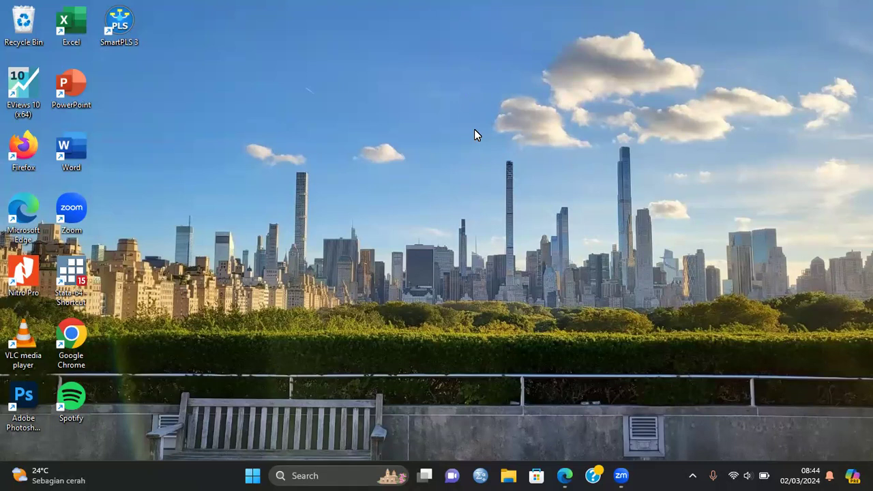
Step: Copy the columns from Harga Emas (IDR) through Permintaan Emas (Ton), headers included (C1:G45), from the DATA ARDL sheet in the browser
click(564, 475)
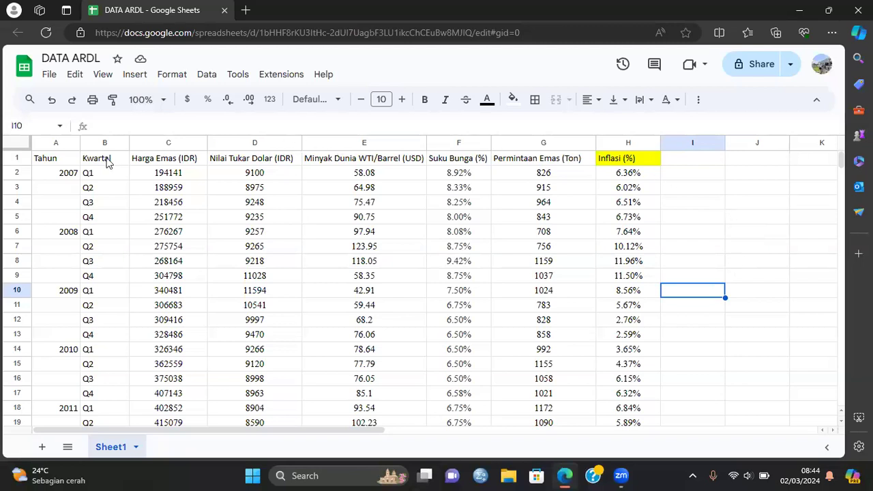
click(755, 178)
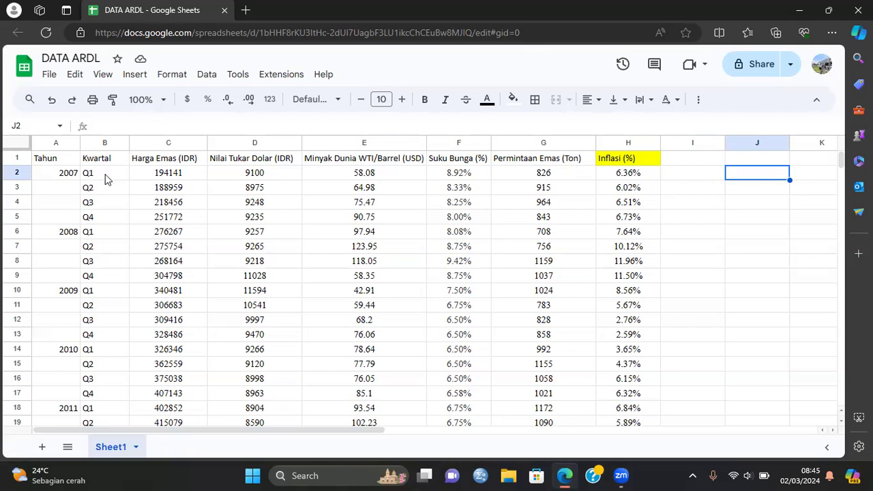
scroll(102, 173, down, 8)
scroll(140, 238, up, 3)
scroll(138, 237, up, 8)
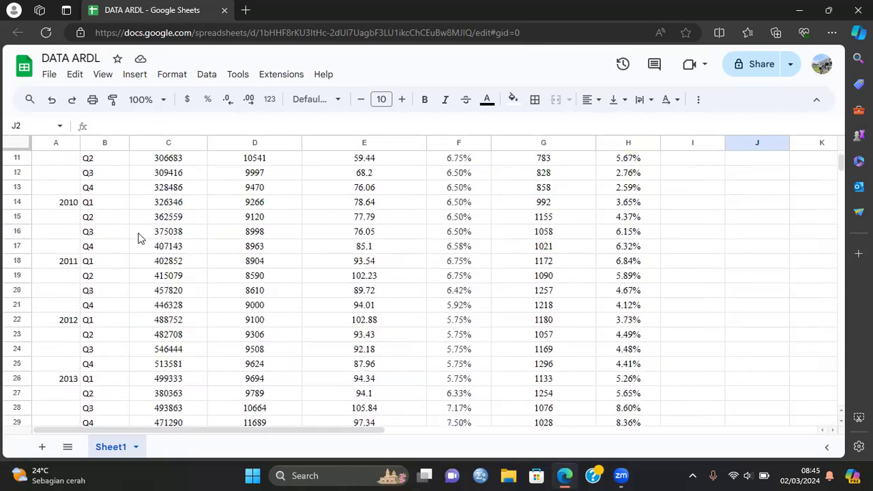
drag(158, 161, 272, 161)
drag(340, 165, 555, 164)
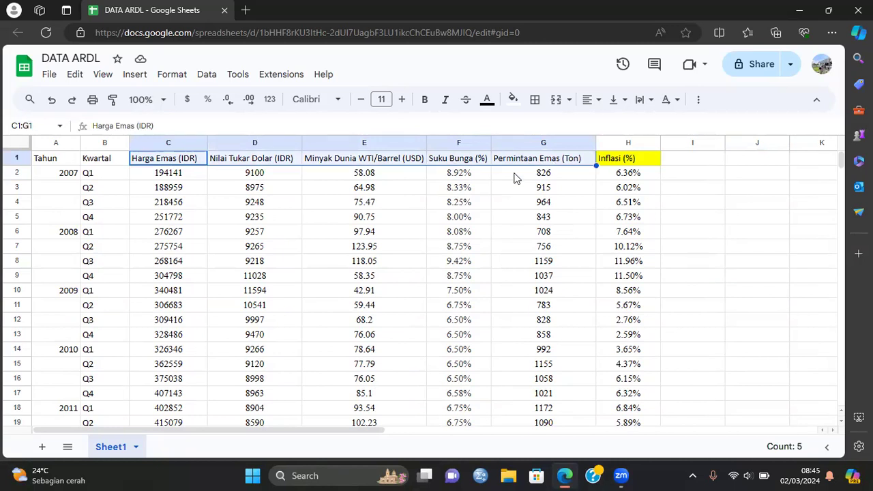
key(ctrl+shift+Down)
key(ctrl+c)
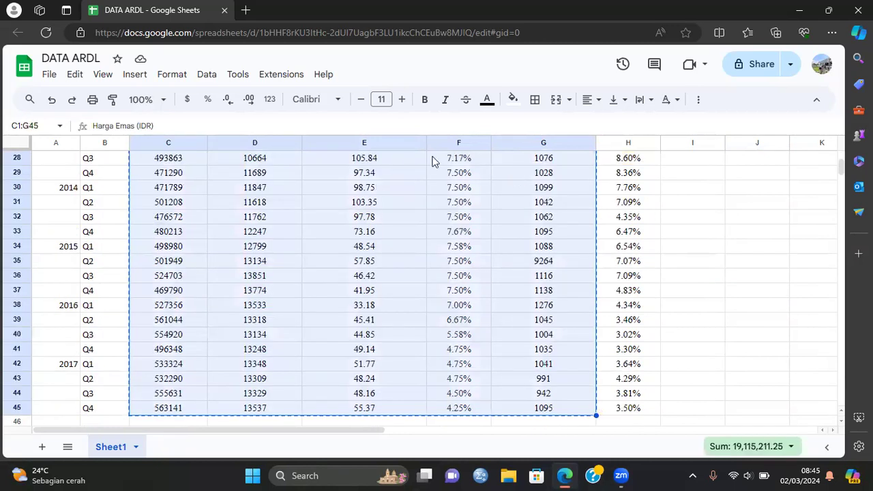
Step: Switch to EViews and create a new dated regular-frequency workfile with quarterly frequency, starting in 2007 and ending in 2017
click(795, 8)
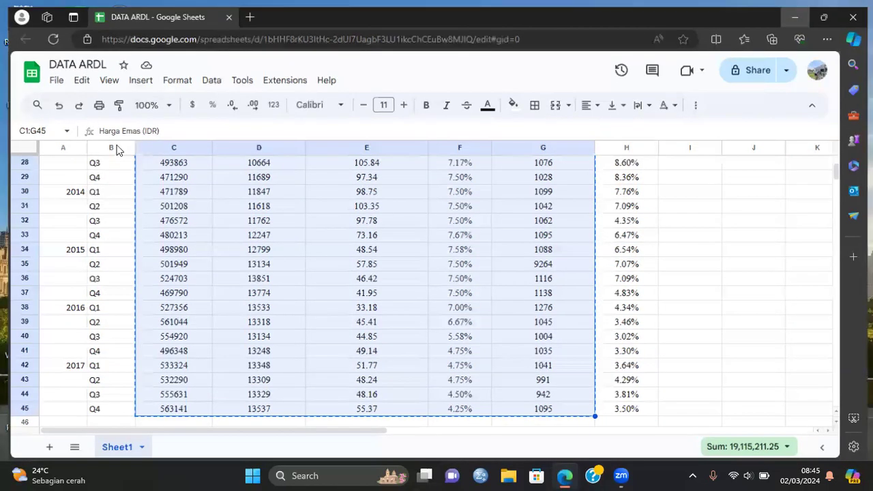
double_click(23, 89)
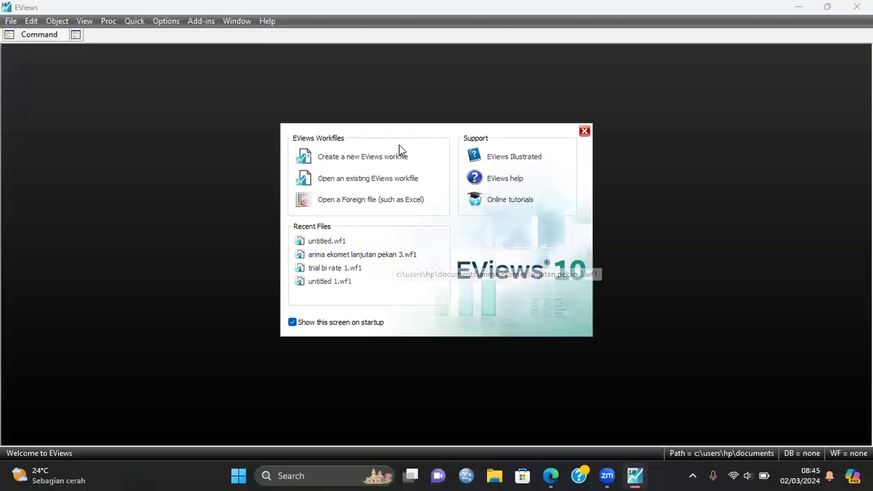
click(359, 158)
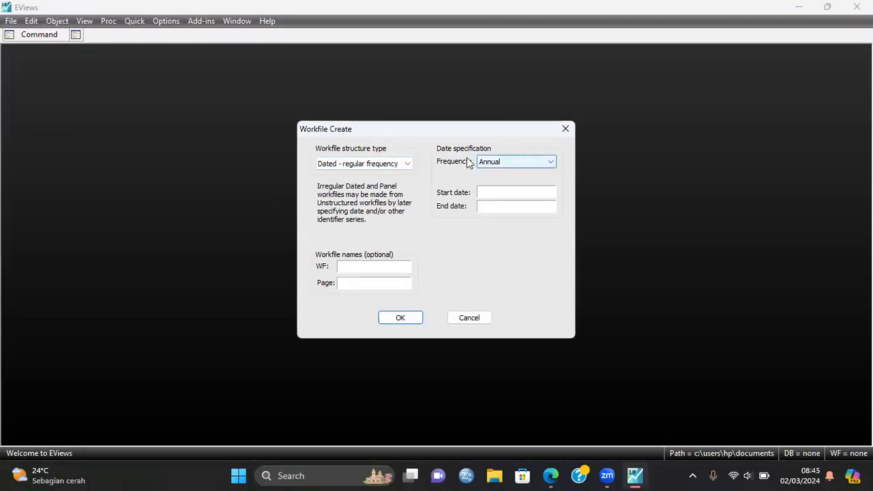
click(542, 162)
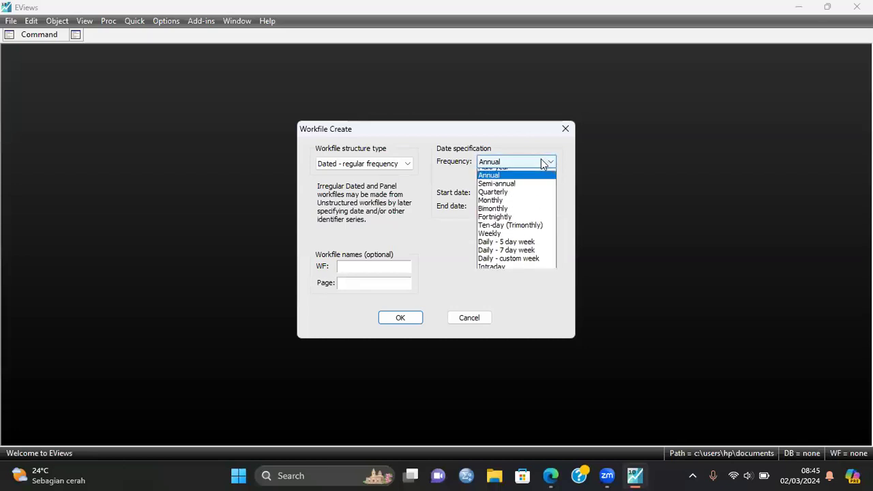
click(527, 199)
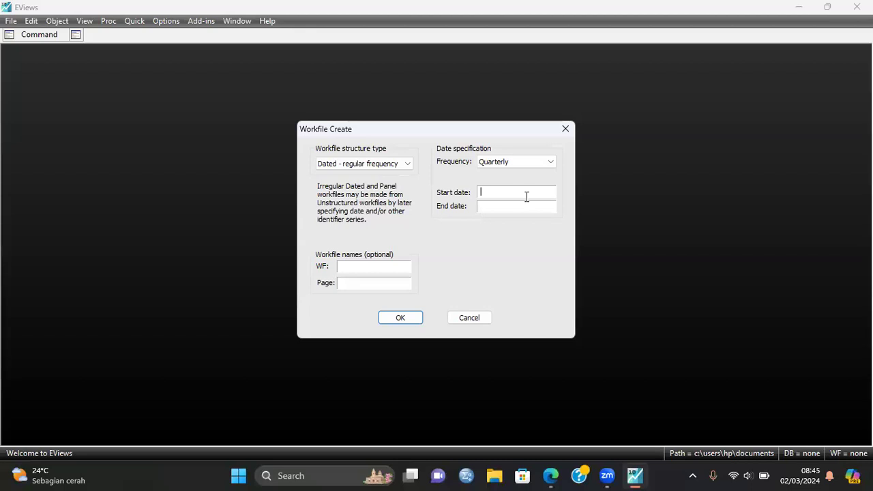
text(2007)
text(2017)
click(420, 319)
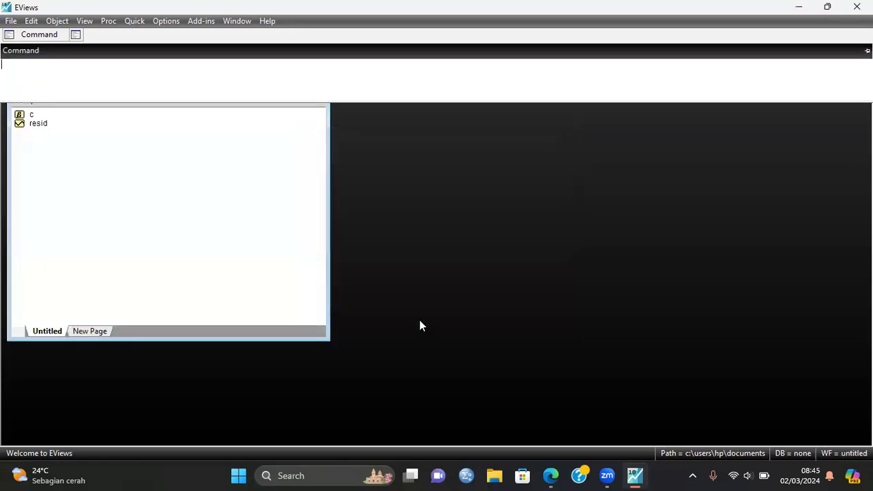
Step: Paste the copied data into a new empty group from the header row, then widen and reposition the group window to show all five series
click(138, 28)
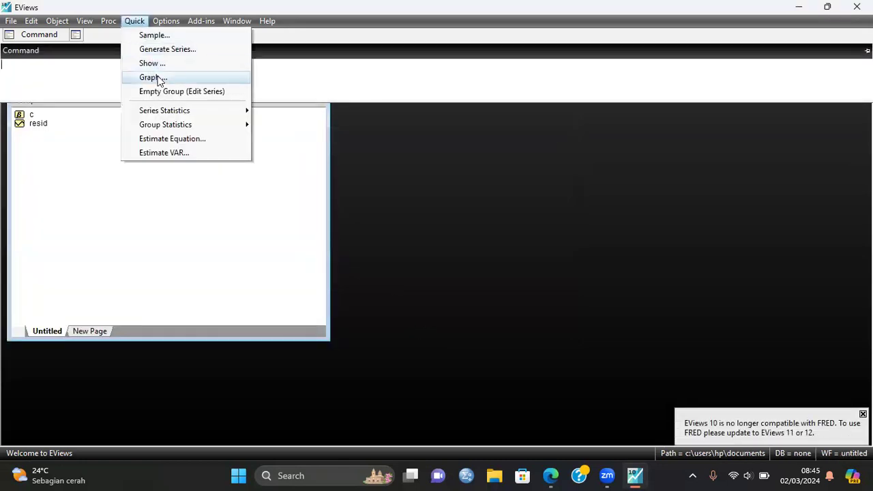
click(162, 90)
scroll(122, 172, up, 1)
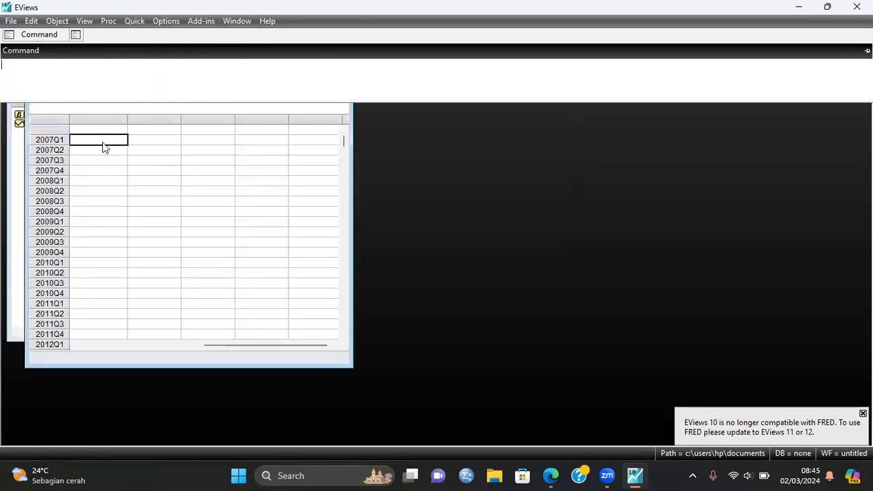
click(105, 130)
right_click(105, 129)
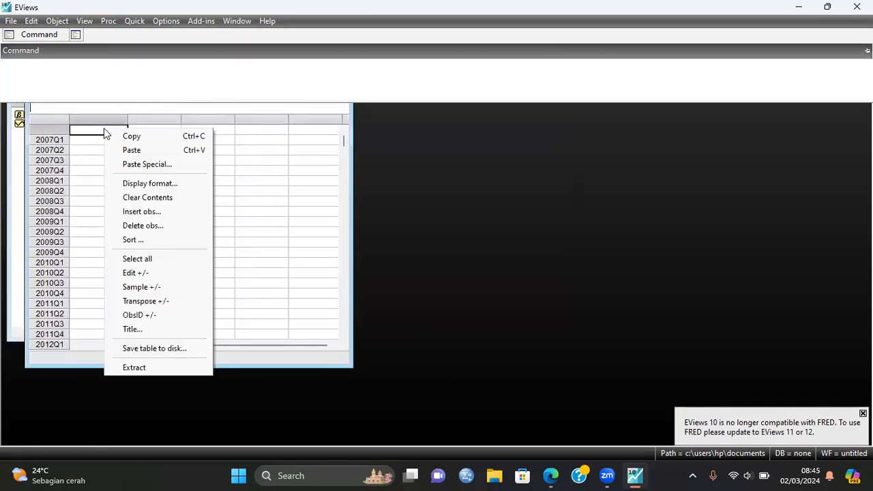
click(139, 150)
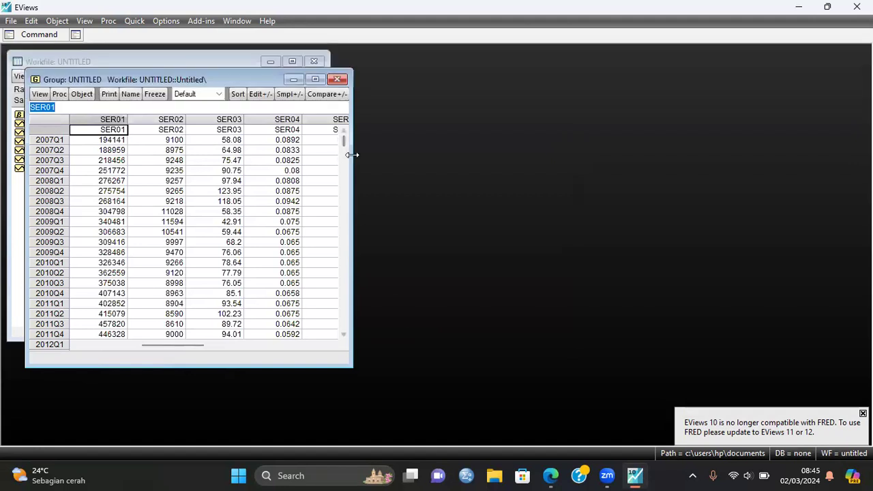
drag(349, 155, 398, 146)
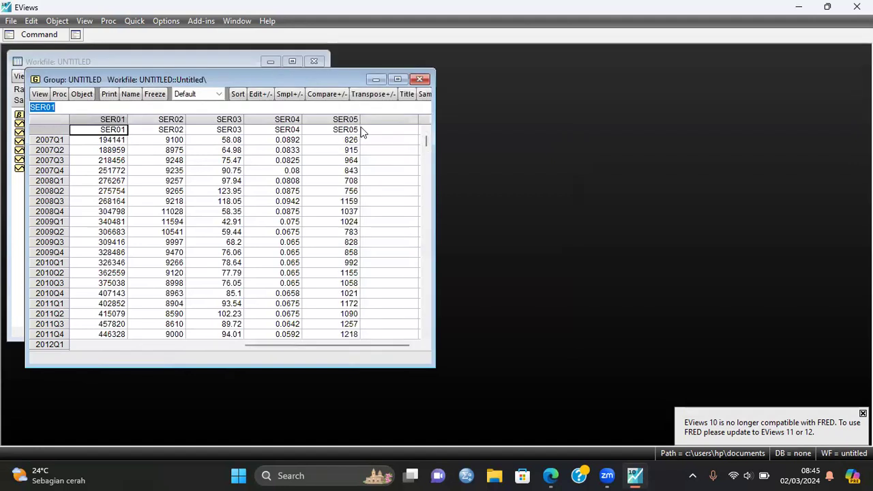
drag(272, 90, 278, 89)
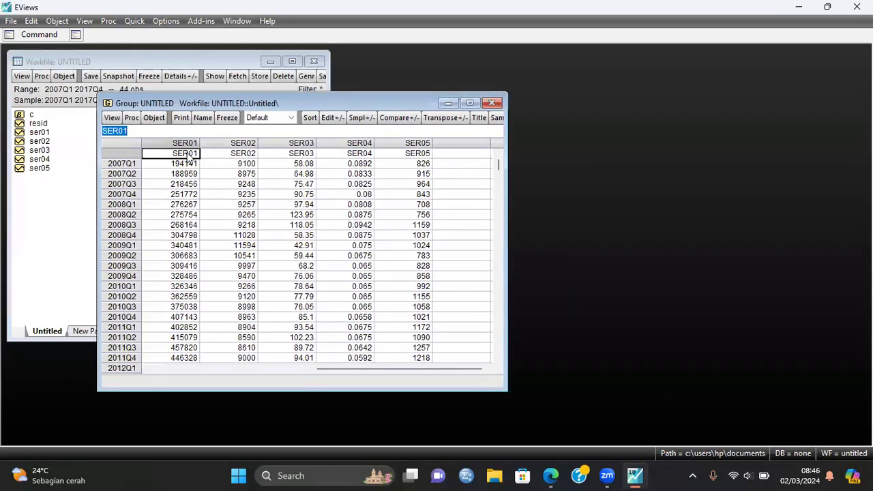
Step: Rename the series SER01 as HE and SER02 as NTD in the group's header row
click(185, 153)
double_click(185, 154)
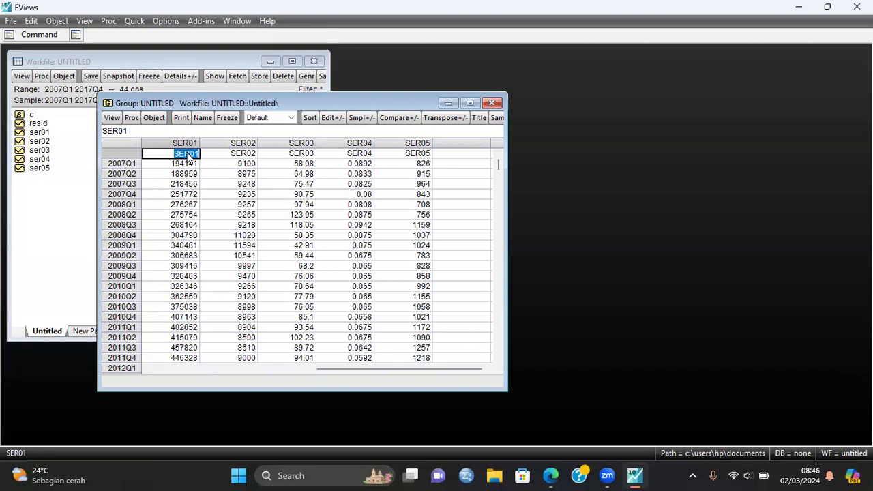
text(HE)
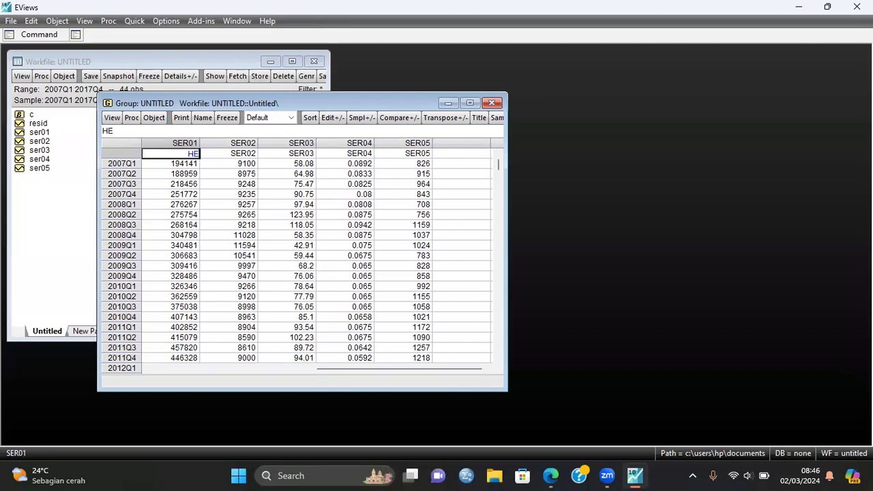
key(Return)
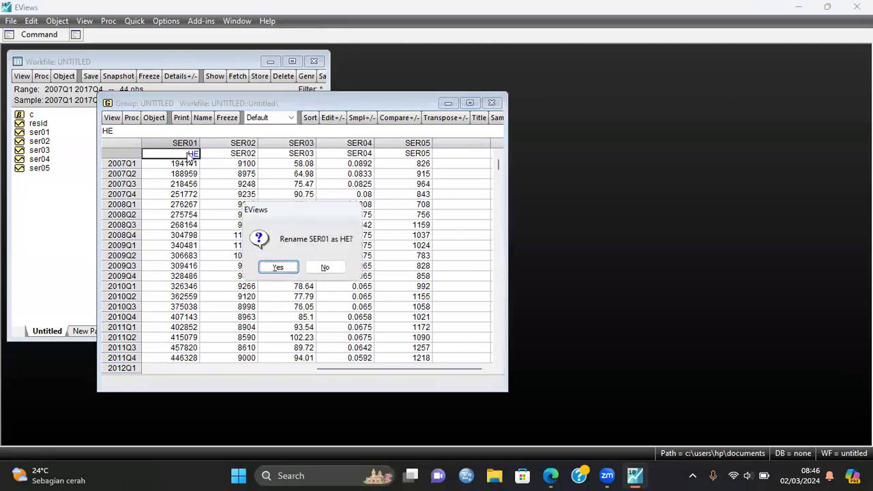
click(278, 267)
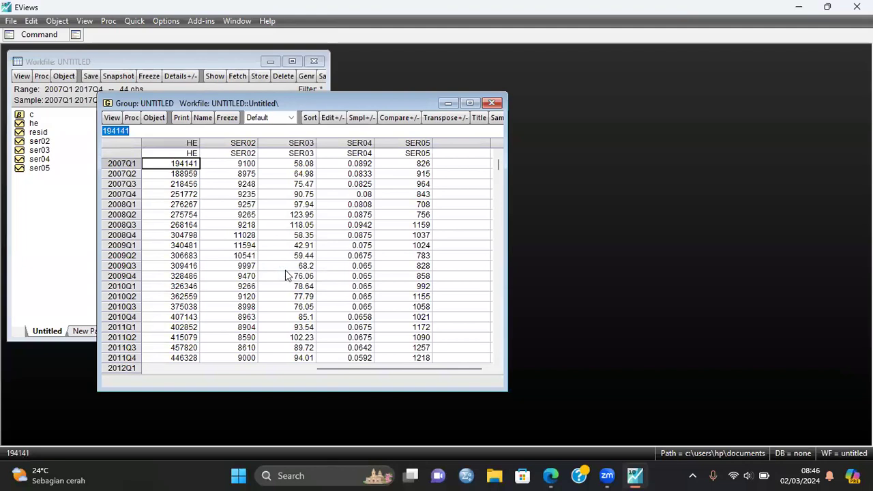
double_click(246, 154)
text(NTD)
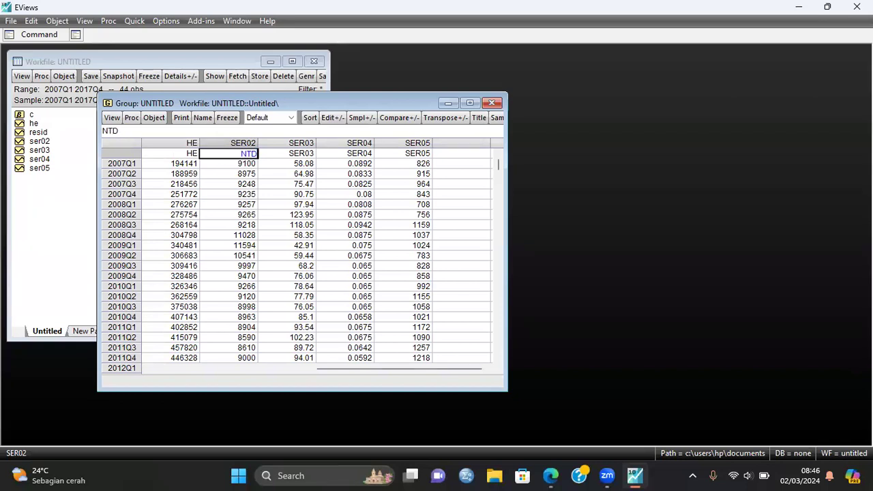
key(Return)
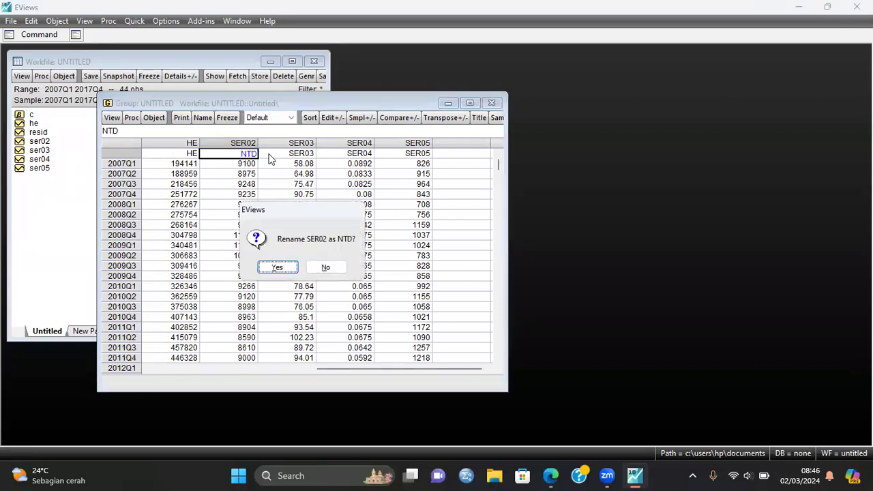
click(275, 267)
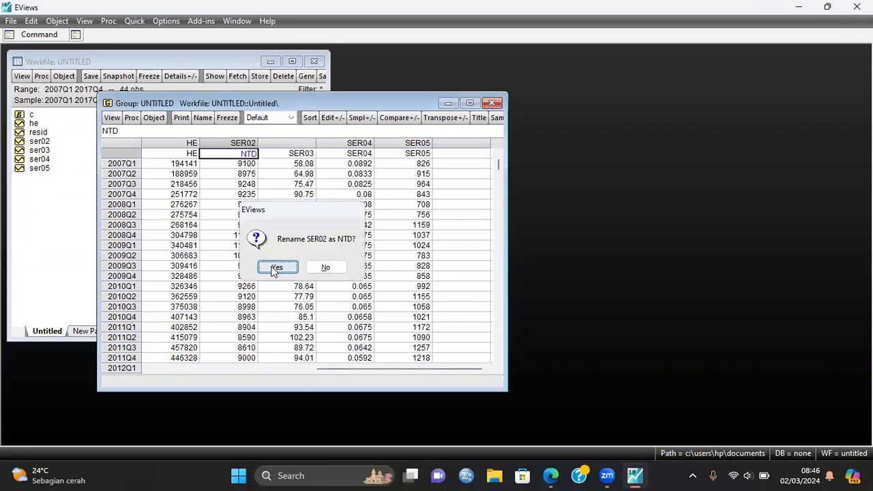
Step: Rename the series SER03 as MD and SER04 as SB in the group's header row
double_click(296, 154)
text(MD)
key(Return)
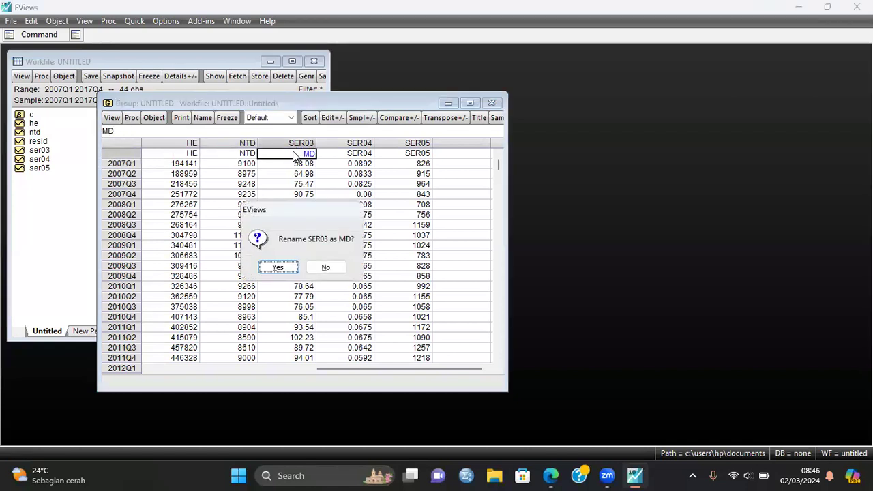
click(289, 267)
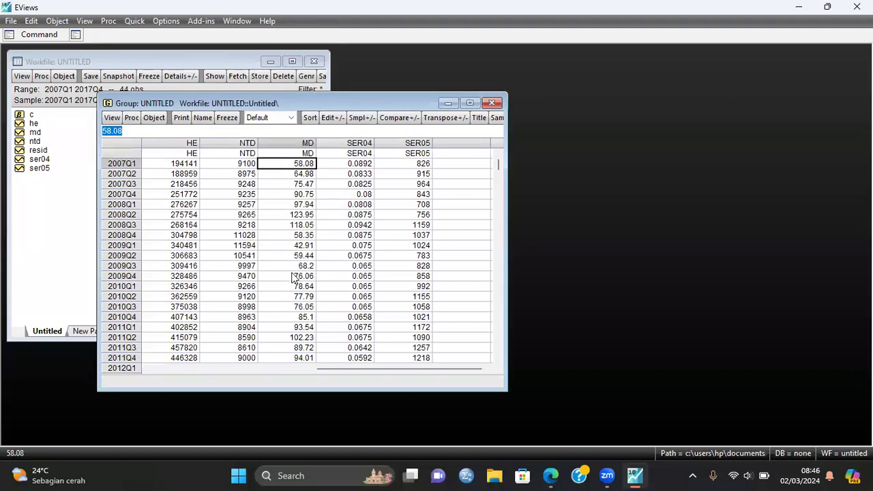
double_click(360, 153)
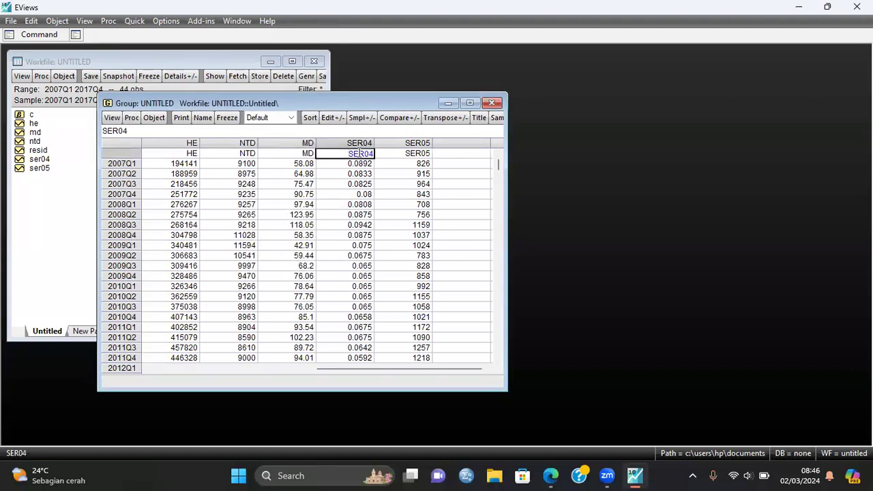
text(SB)
key(Return)
click(278, 267)
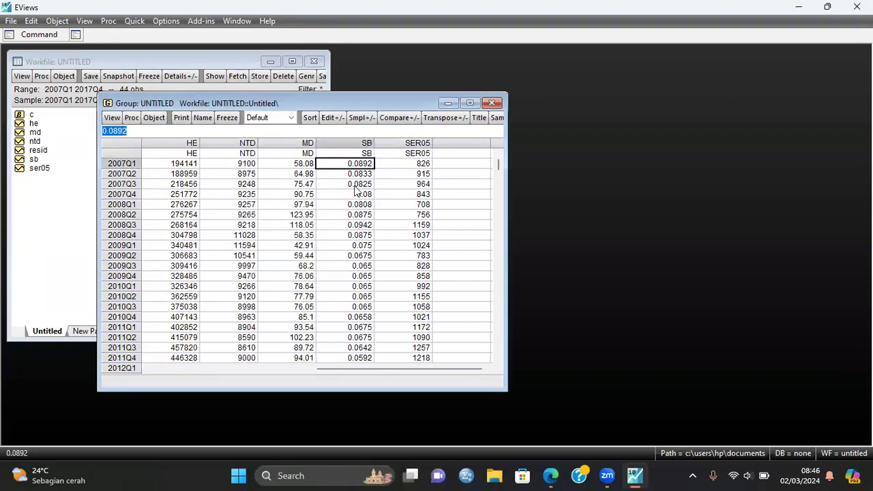
Step: Rename the last series, SER05, as PE in the group's header row
click(431, 155)
double_click(431, 154)
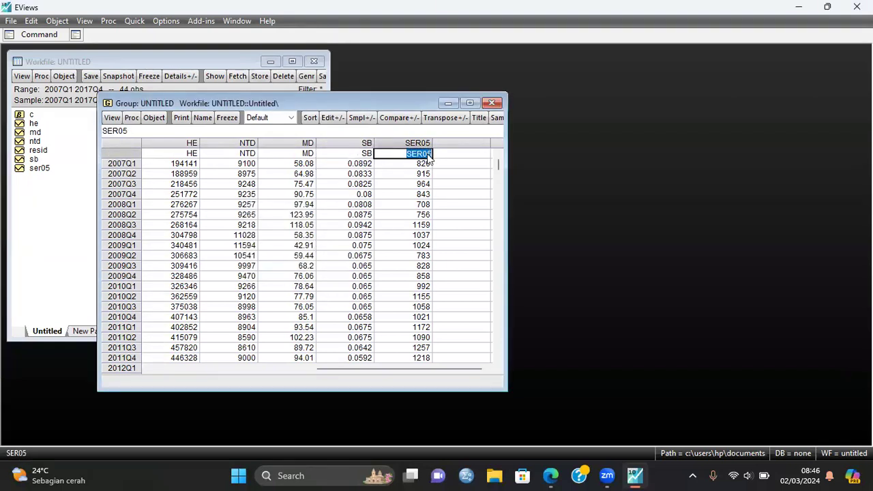
text(PE)
key(Return)
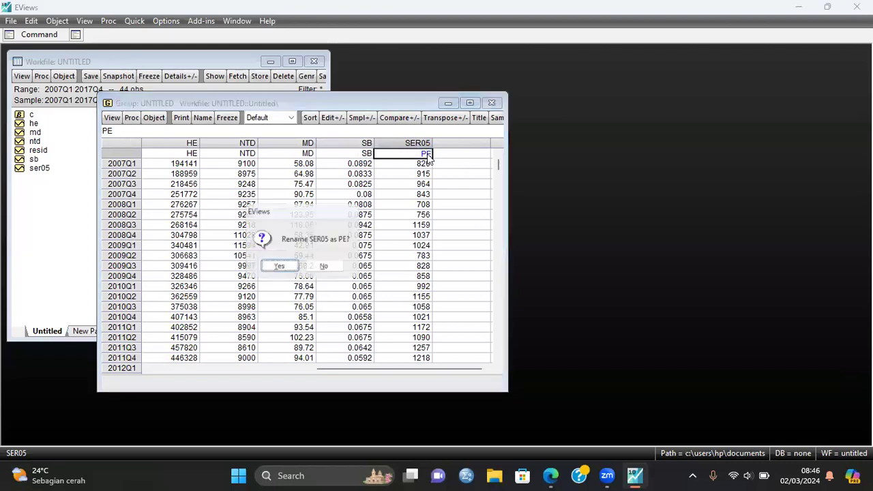
click(286, 268)
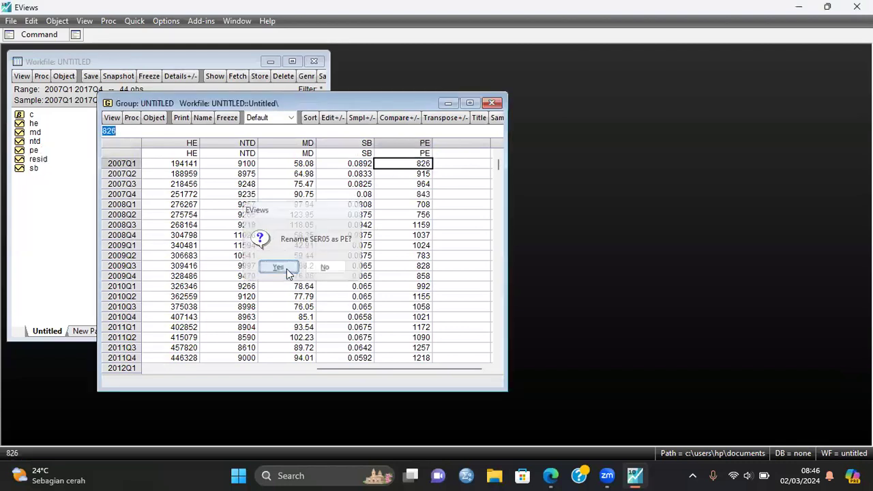
Step: Move the group window away from the workfile's range details and object list
click(290, 175)
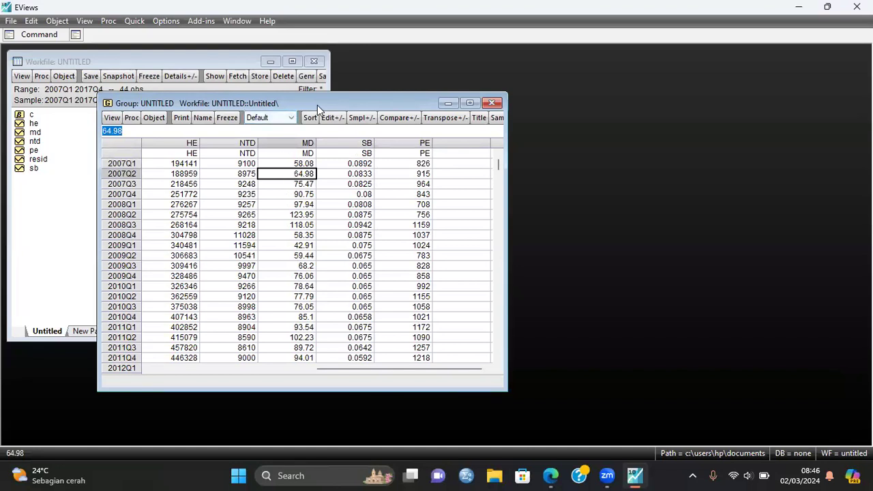
drag(317, 105, 366, 102)
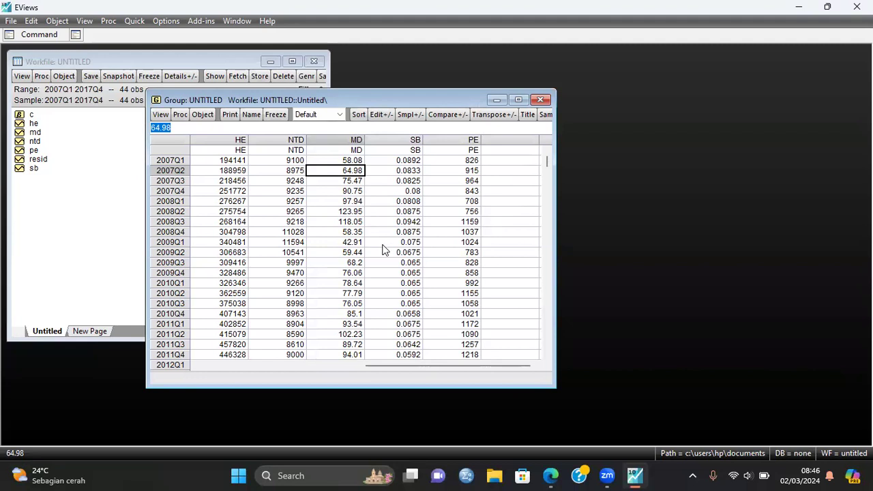
drag(351, 102, 357, 76)
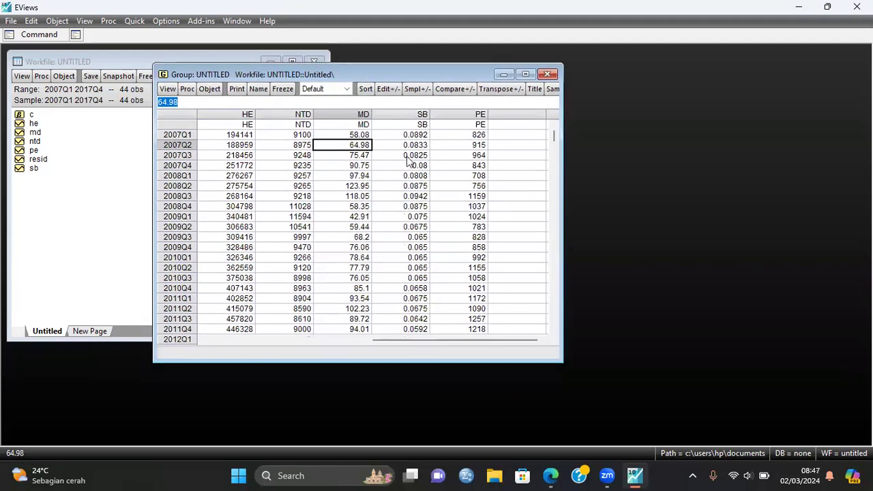
click(469, 156)
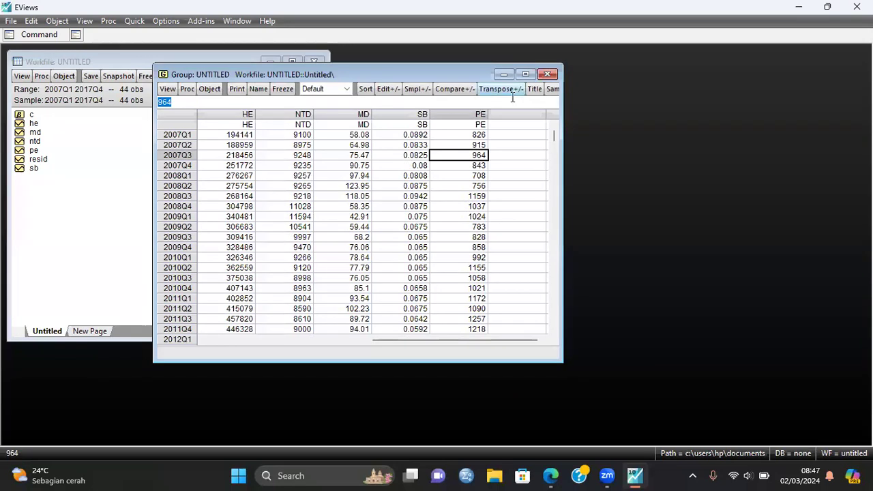
Step: Close the untitled group window and confirm discarding it, keeping the renamed series in the workfile
drag(508, 74, 504, 120)
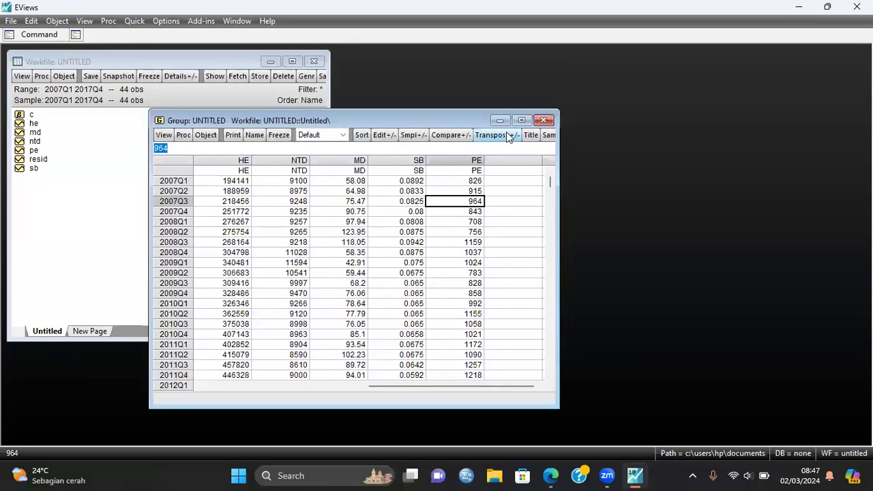
click(544, 120)
click(408, 260)
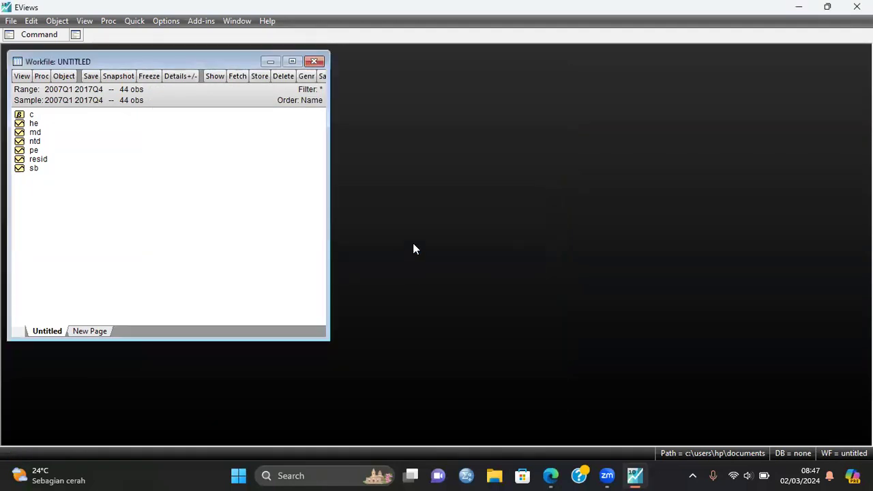
Step: Run an Augmented Dickey-Fuller unit root test on series HE at level with intercept and automatic Schwarz lag selection
double_click(33, 123)
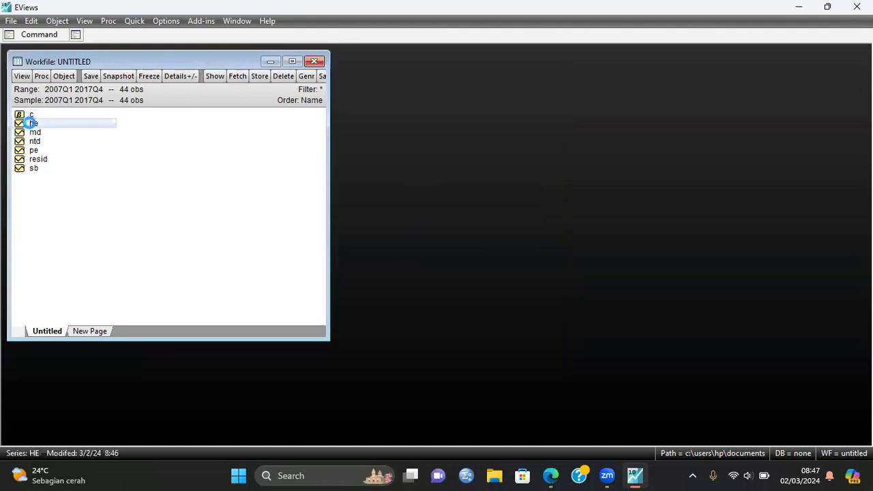
click(57, 111)
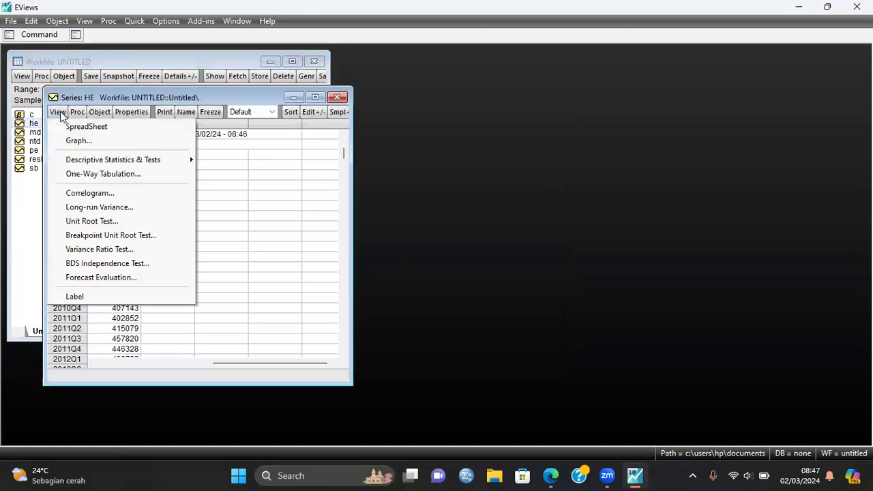
click(118, 223)
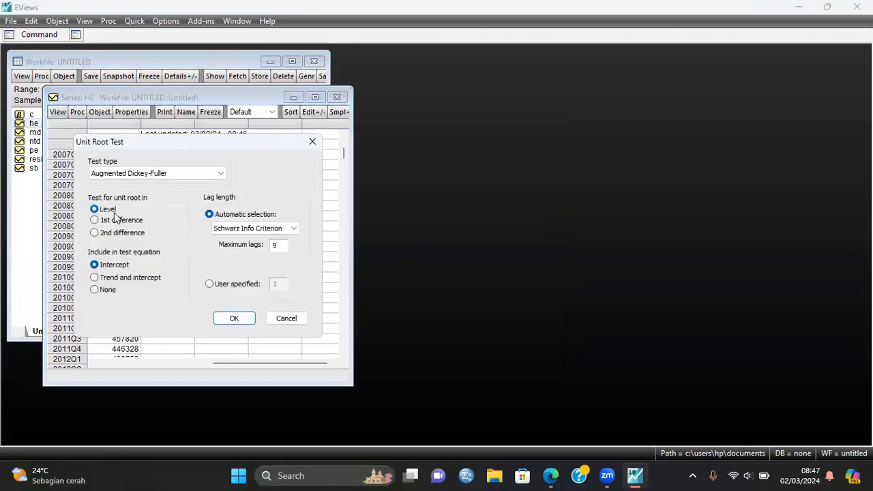
click(247, 319)
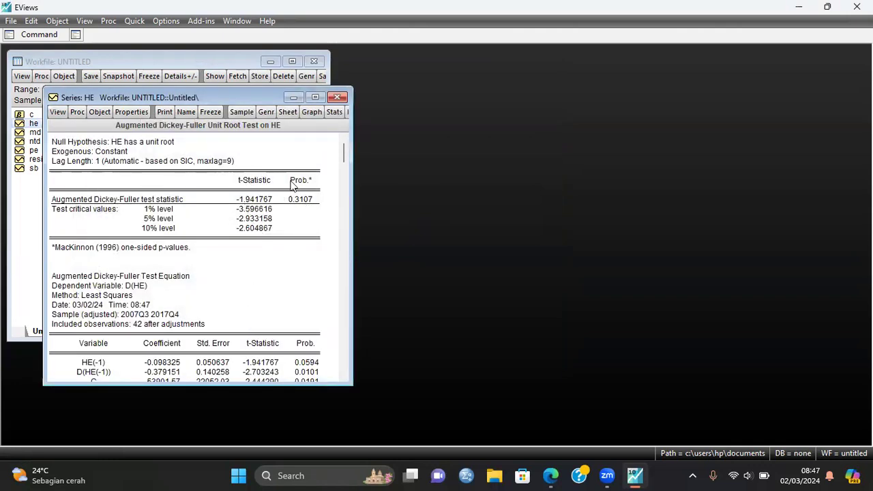
Step: Run the Augmented Dickey-Fuller test on HE in 1st difference with intercept, and close the series window
click(58, 113)
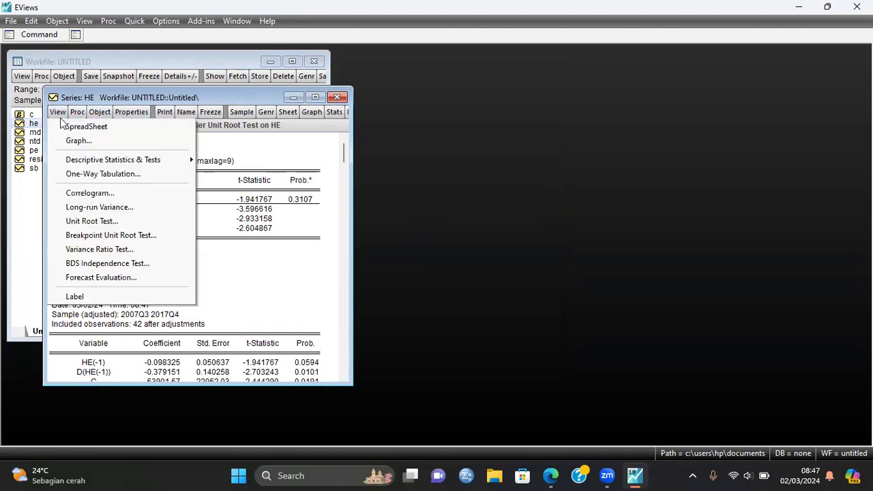
click(95, 221)
click(134, 223)
click(234, 319)
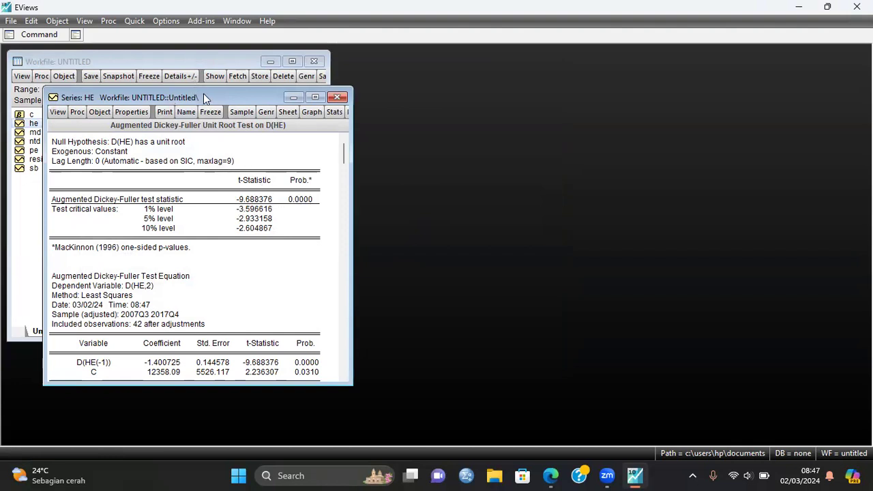
drag(325, 94, 361, 84)
click(374, 87)
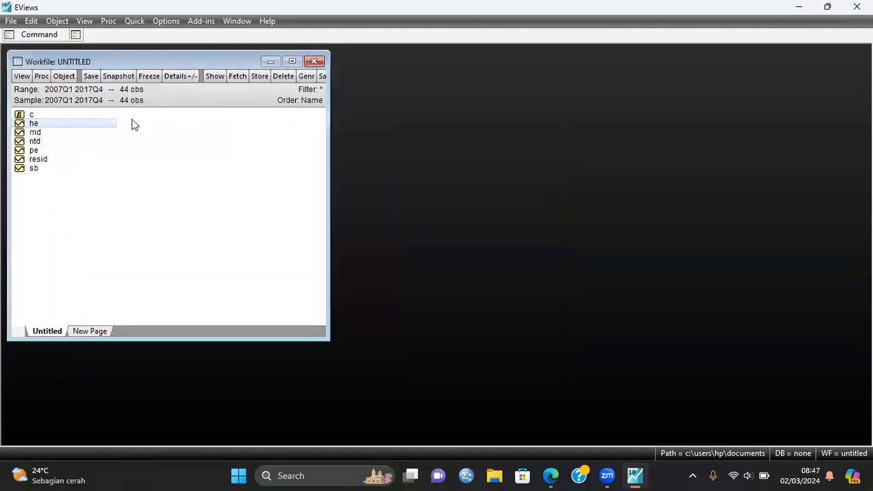
Step: Open series MD and run an Augmented Dickey-Fuller unit root test at level with intercept
double_click(35, 132)
click(76, 129)
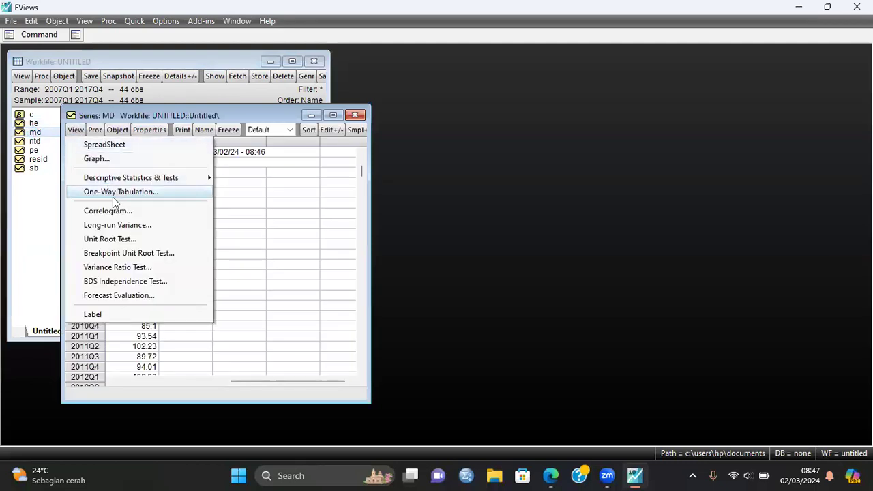
click(117, 238)
click(130, 227)
click(251, 337)
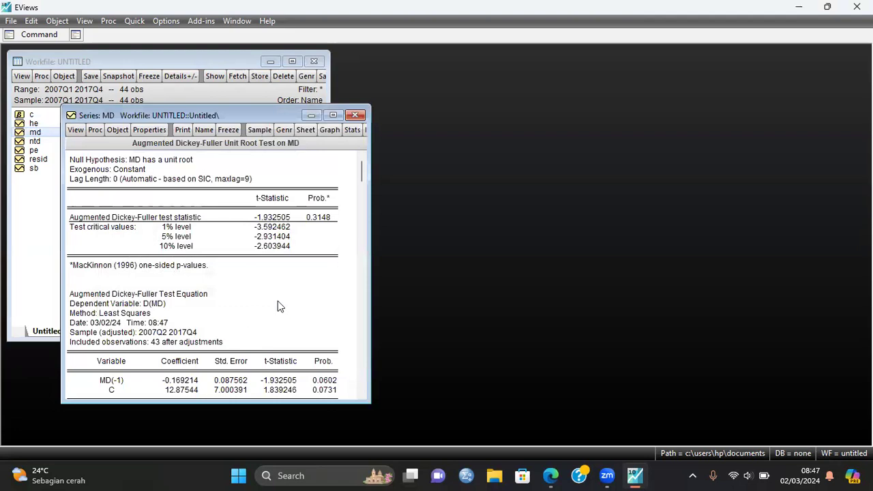
Step: Repeat the Augmented Dickey-Fuller test on MD in 1st difference with intercept, and close the series window
click(75, 130)
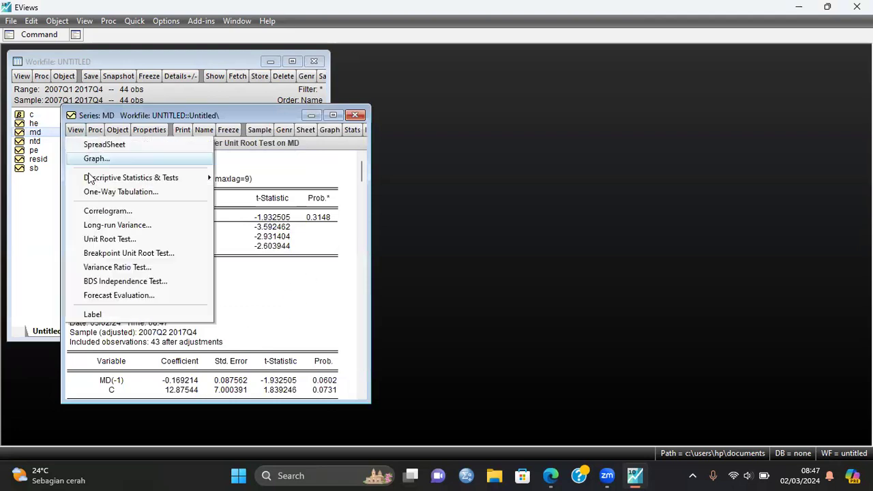
click(109, 239)
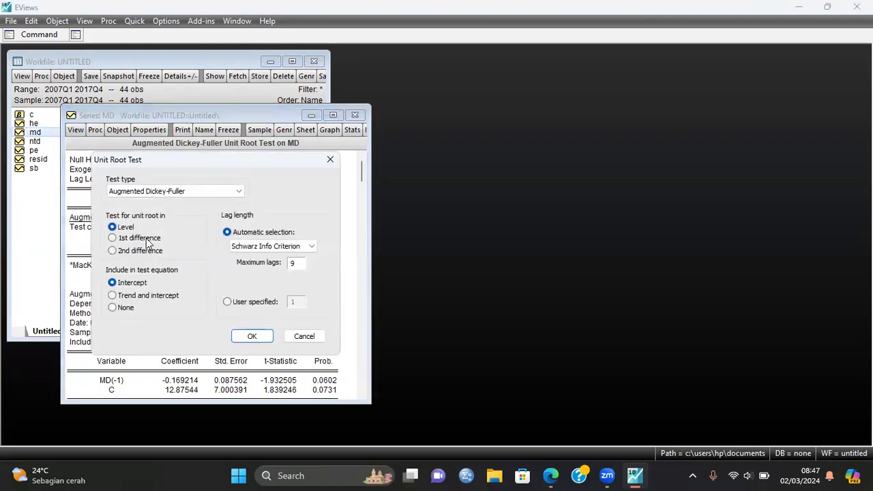
click(112, 238)
click(239, 334)
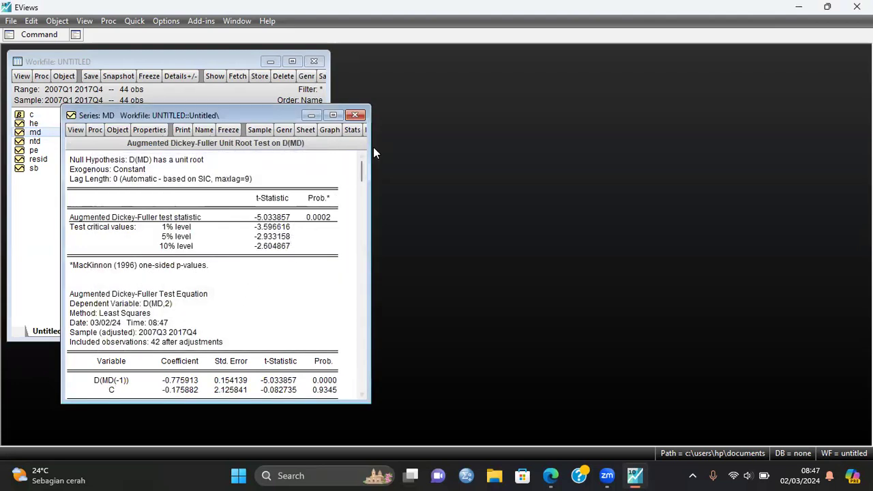
click(355, 115)
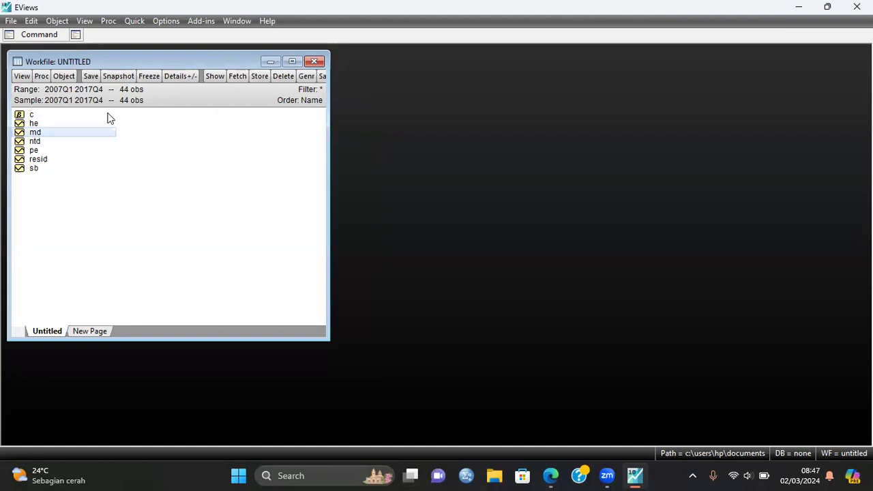
Step: Open series NTD and run an Augmented Dickey-Fuller unit root test at level with intercept
double_click(34, 141)
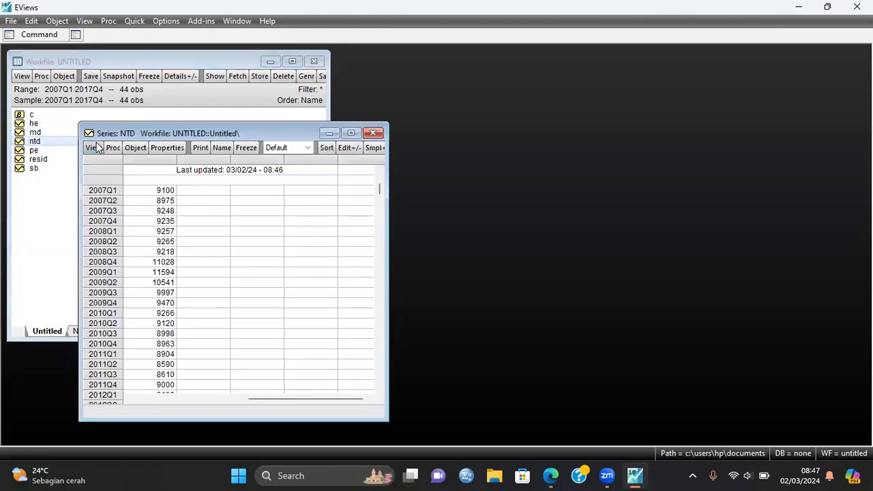
click(94, 148)
click(155, 257)
click(144, 246)
click(275, 356)
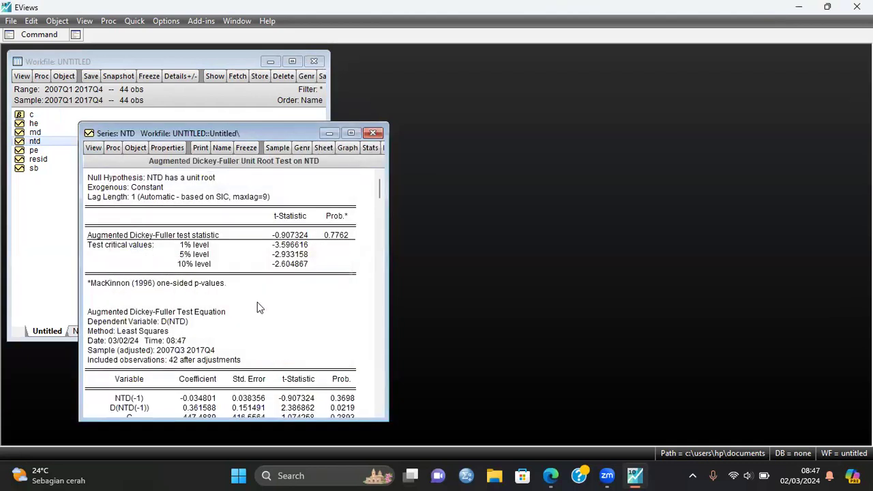
Step: Repeat the Augmented Dickey-Fuller test on NTD in 1st difference with intercept, and close the series window
click(95, 149)
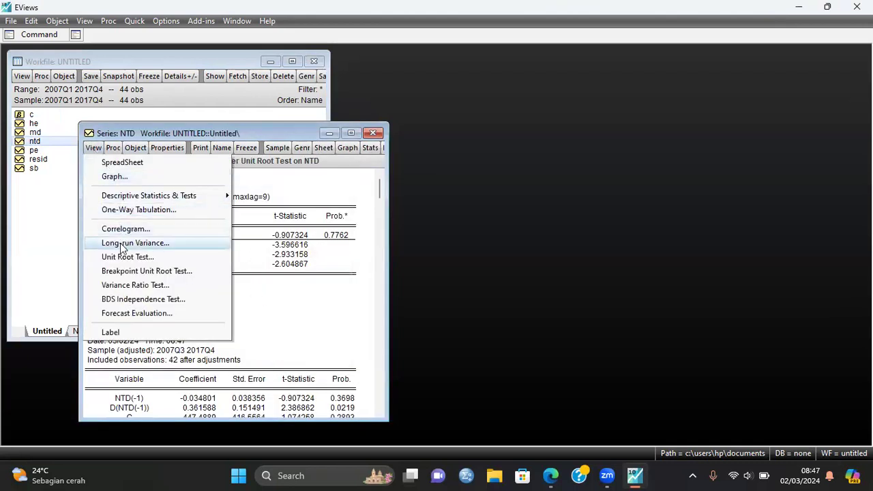
click(136, 257)
click(141, 258)
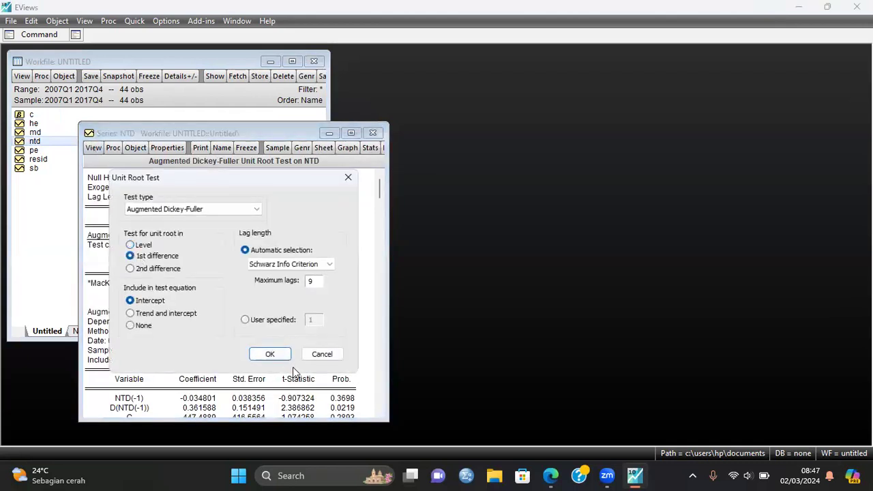
click(277, 355)
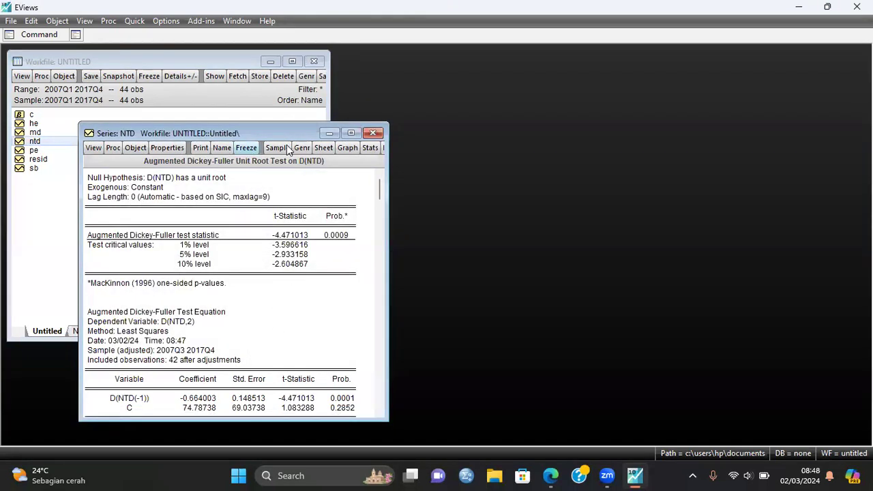
click(373, 132)
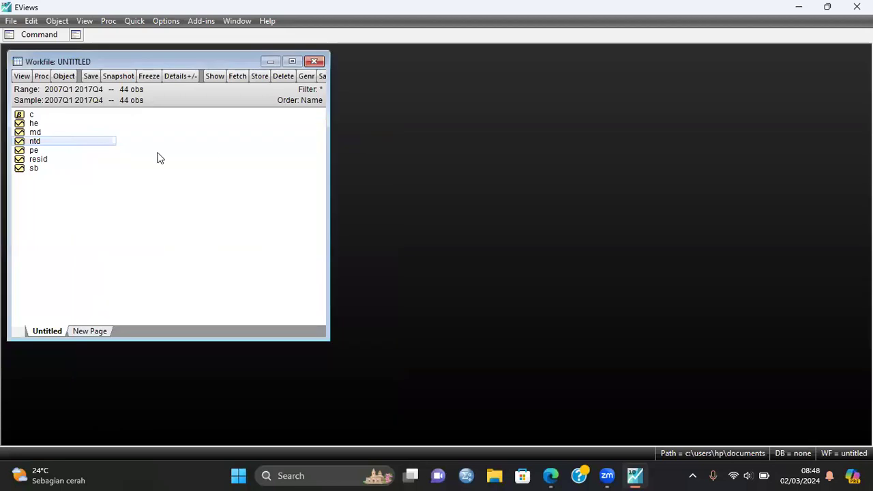
Step: Run an Augmented Dickey-Fuller unit root test on series PE at level with intercept, and close the series window
double_click(40, 151)
click(107, 167)
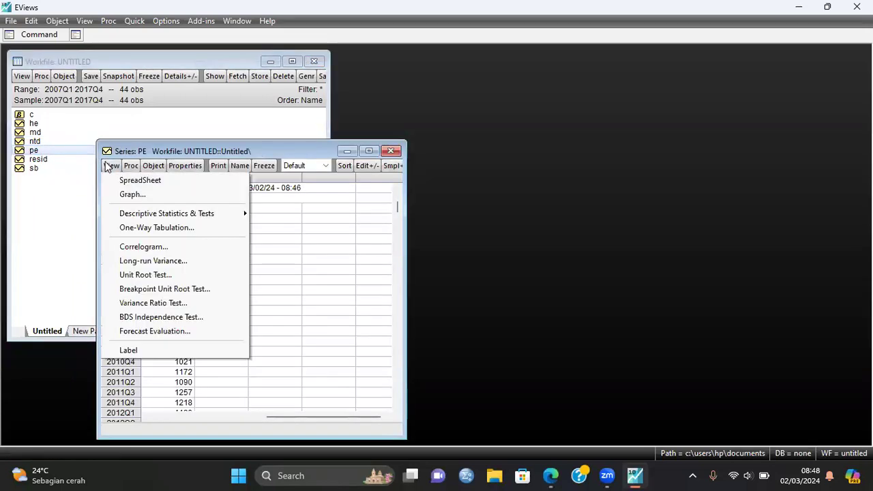
click(167, 274)
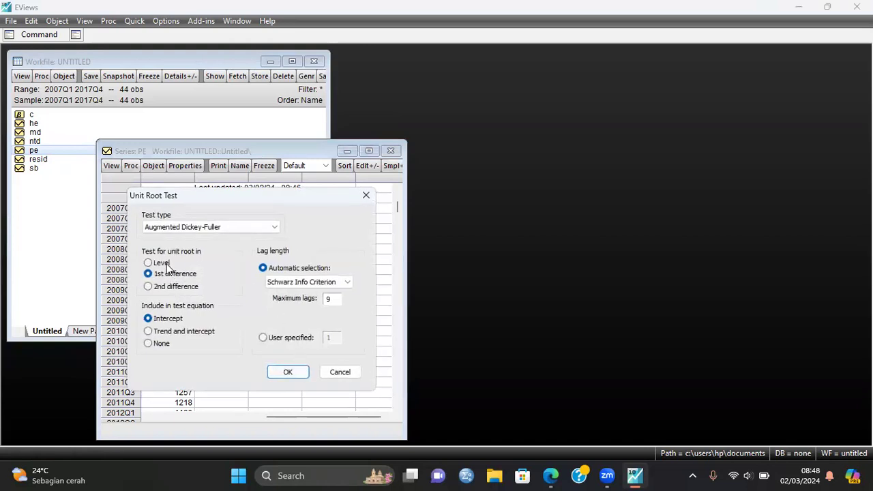
click(170, 264)
click(297, 375)
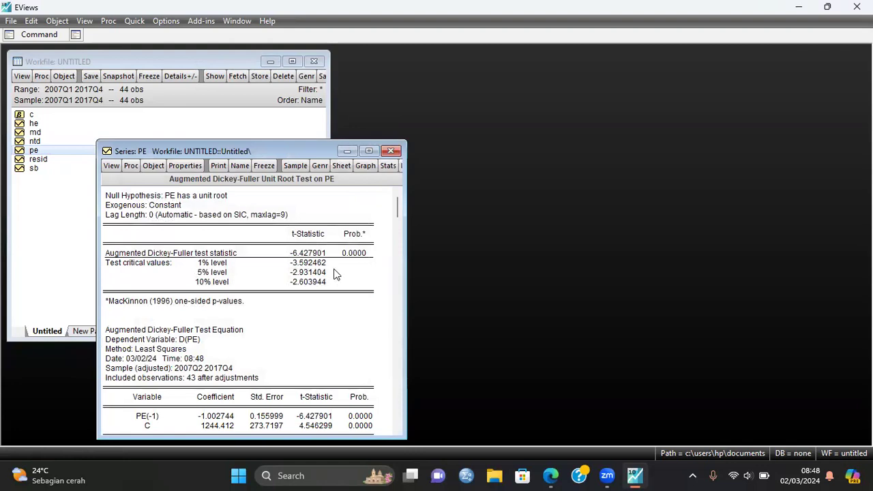
drag(298, 148, 297, 143)
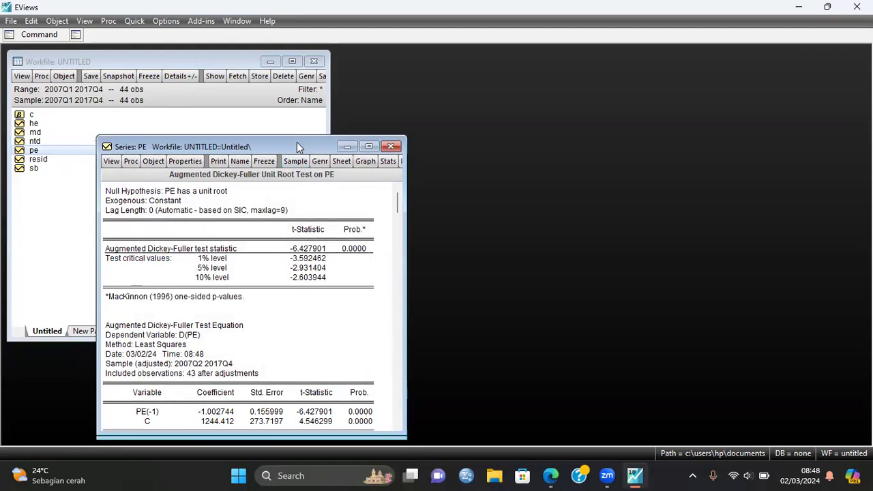
drag(235, 147, 227, 78)
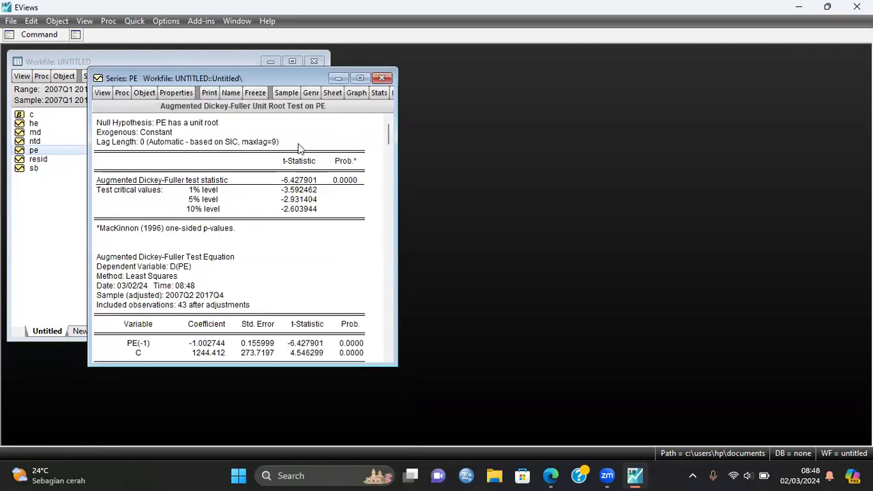
click(382, 78)
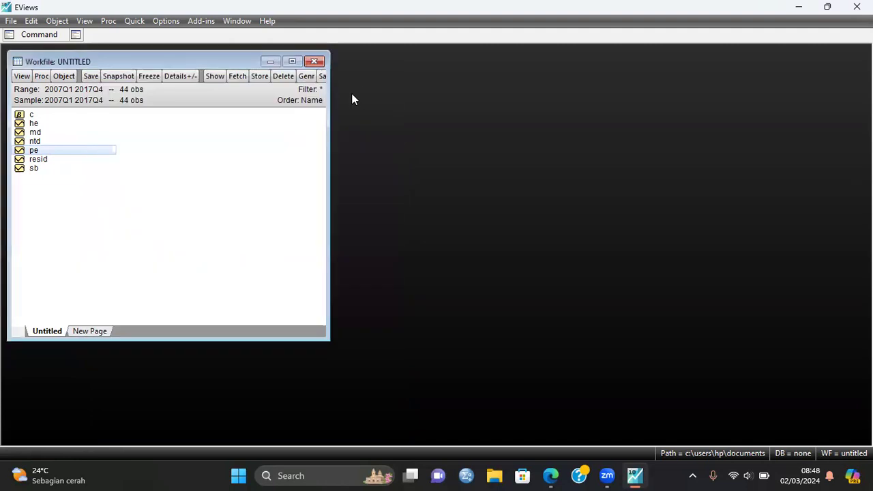
Step: Open series SB and run an Augmented Dickey-Fuller unit root test at level with intercept
double_click(29, 168)
click(129, 184)
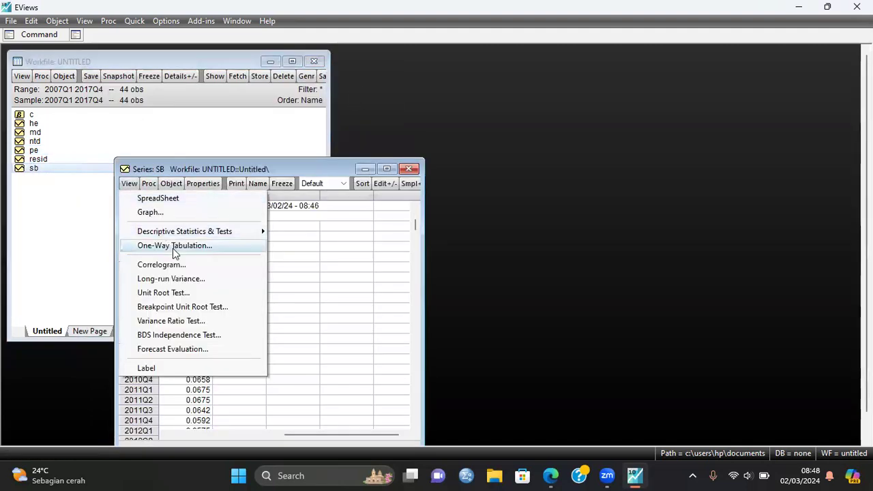
click(174, 293)
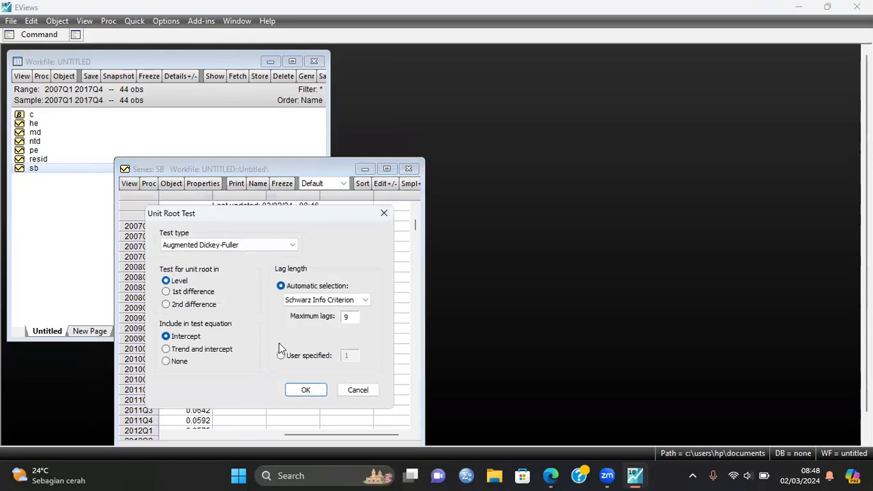
click(305, 388)
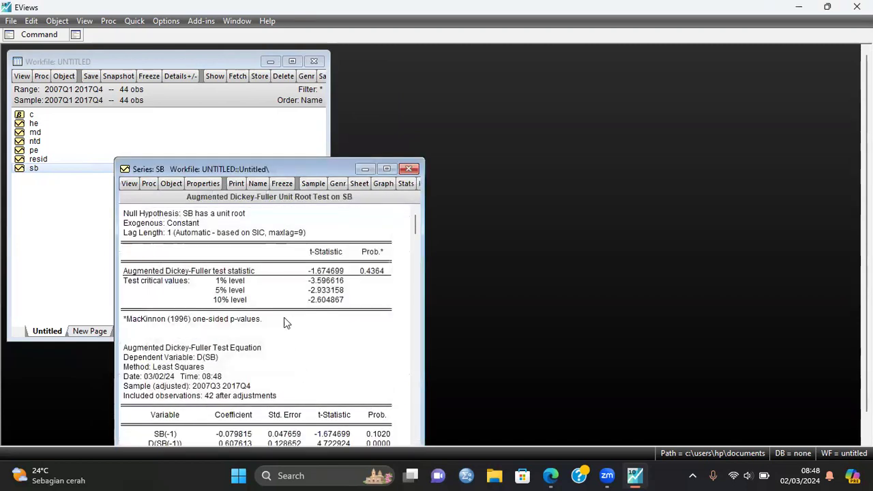
Step: Repeat the Augmented Dickey-Fuller test on SB in 1st difference with intercept, and close the series window
click(129, 184)
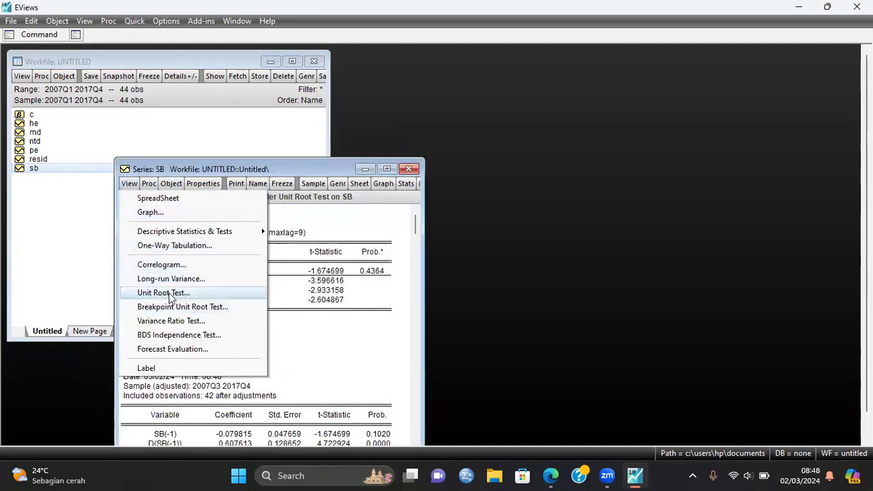
click(166, 293)
click(166, 292)
click(305, 389)
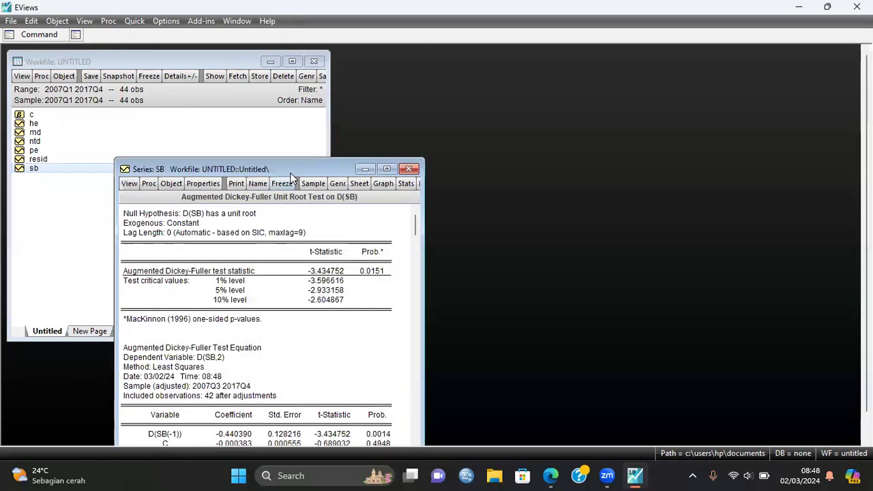
click(409, 169)
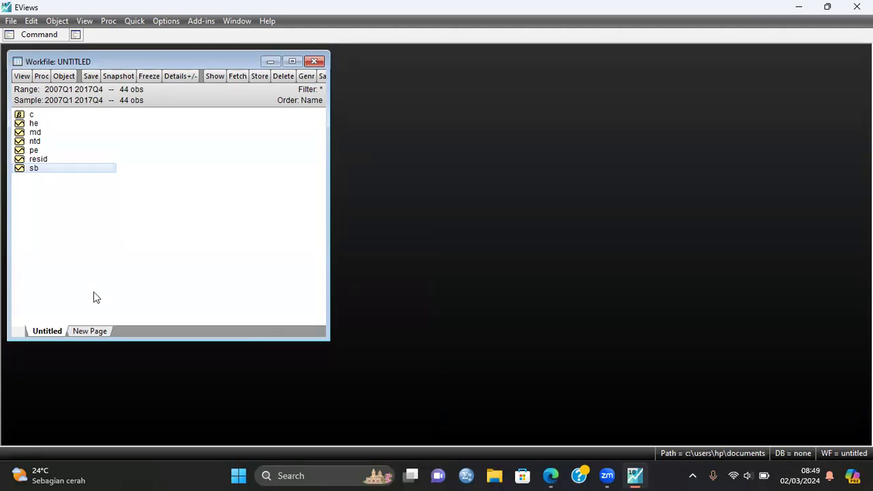
Step: Select the series he, md, ntd, pe and sb in the workfile and open them together as an equation
click(91, 210)
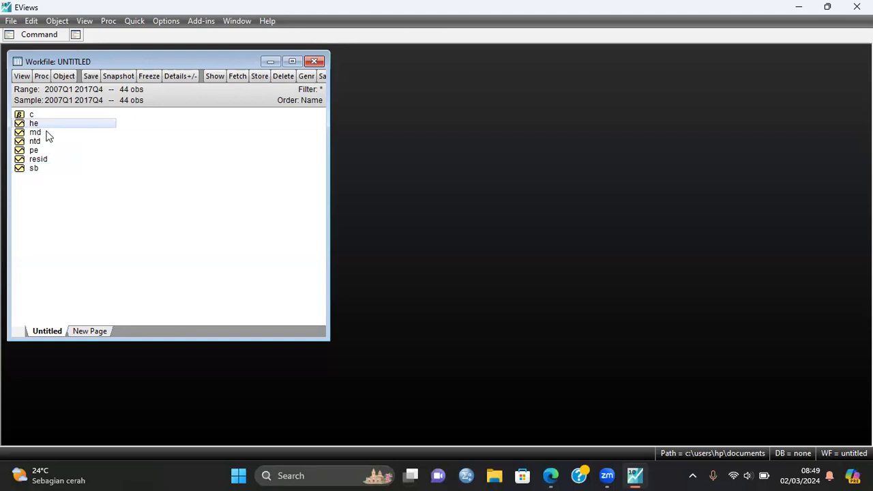
ctrl+click(79, 133)
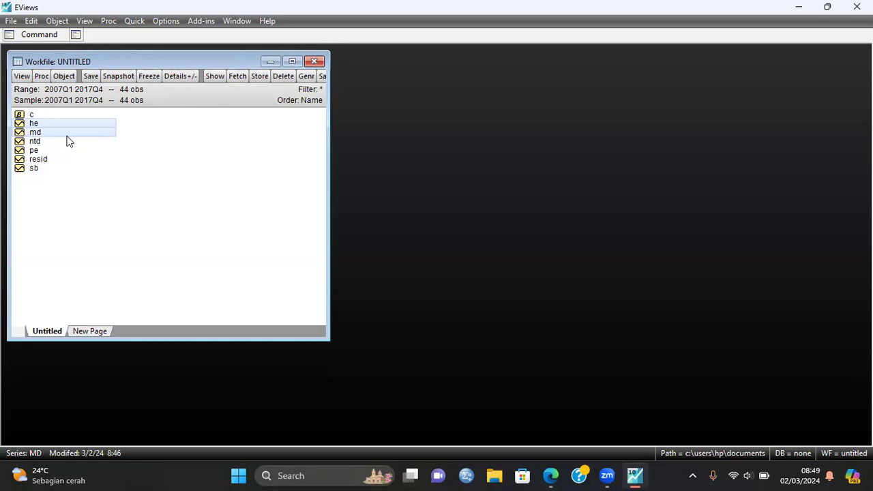
ctrl+click(58, 143)
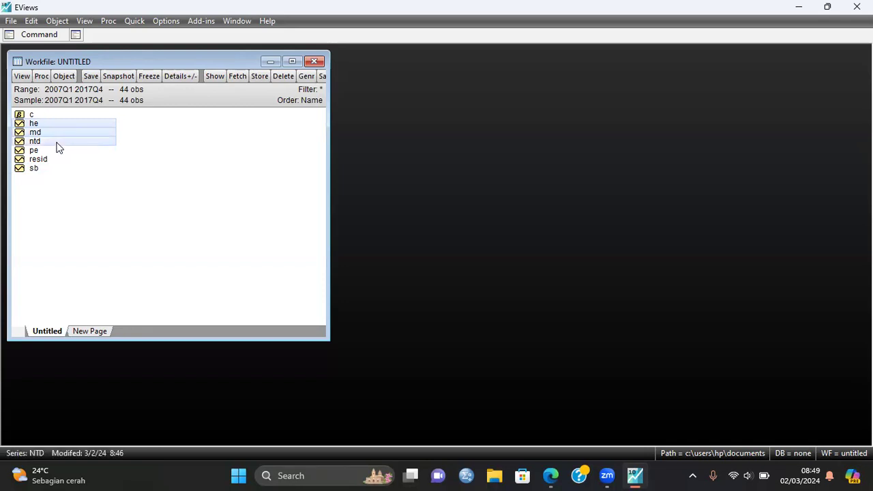
ctrl+click(60, 151)
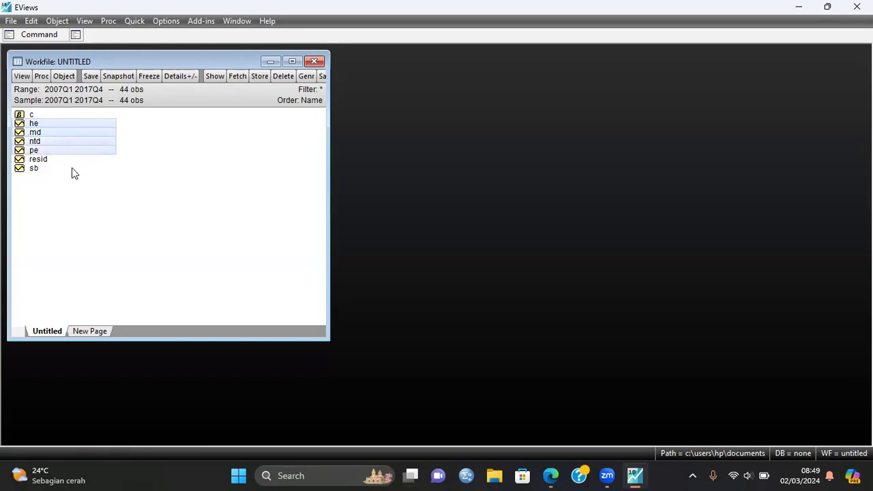
ctrl+click(74, 170)
right_click(84, 135)
mouse_move(129, 144)
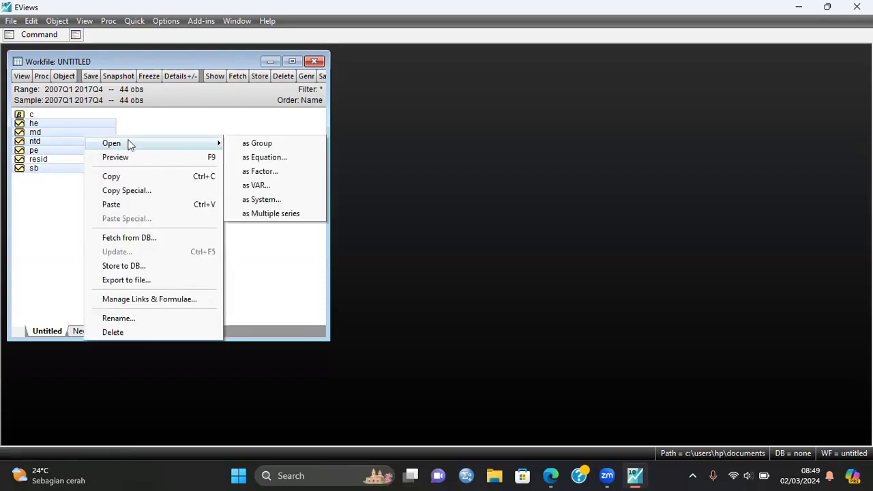
click(266, 156)
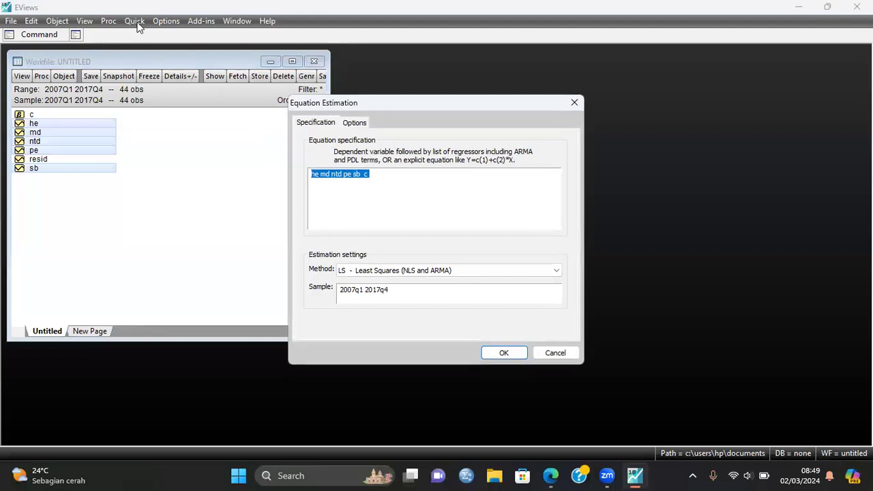
Step: Edit the equation specification to read d(he) d(md) d(ntd) pe d(sb), leaving out the constant c
click(381, 178)
text(d()
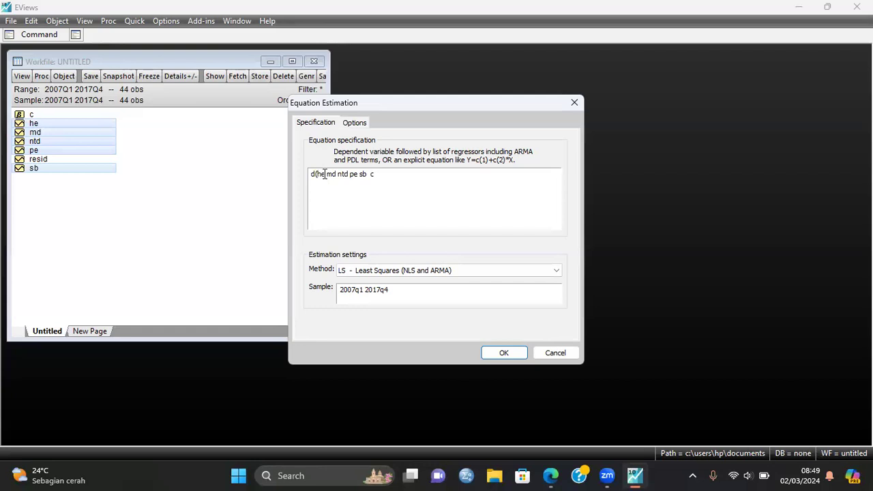
click(325, 173)
text())
click(330, 174)
text(d(he))
click(349, 175)
text(d(he))
text(d)
text((sb)
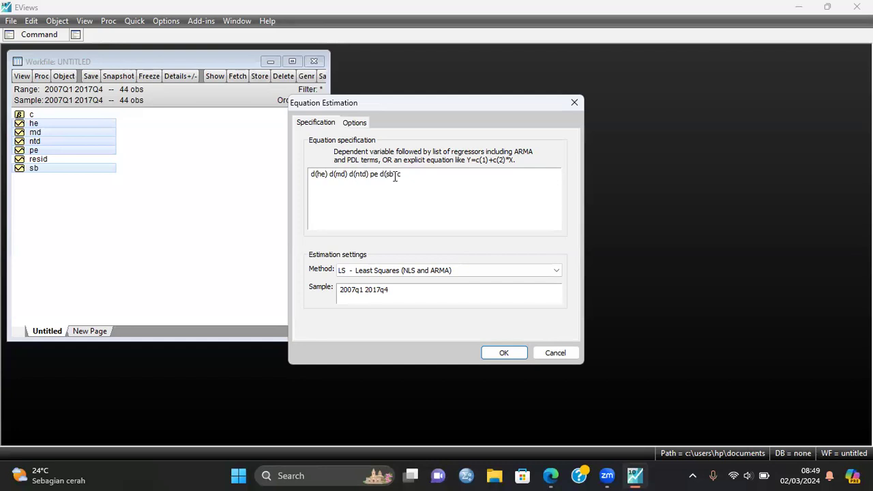
click(395, 175)
text())
Step: Set the method to ARDL - Auto-regressive Distributed Lag Models with Akaike info criterion (AIC) model selection, and estimate the equation
click(473, 272)
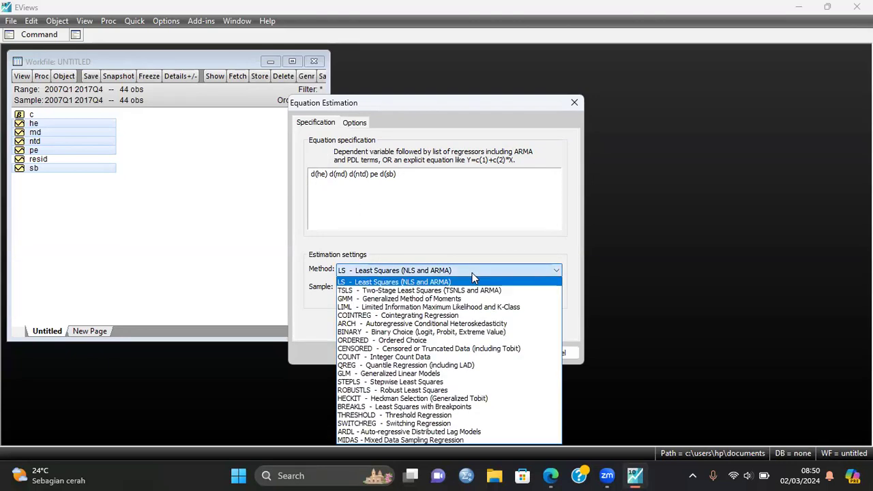
click(431, 433)
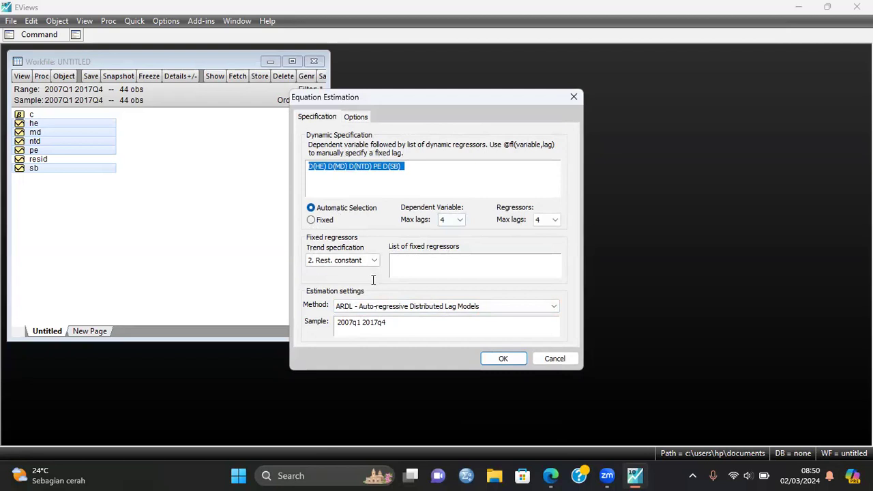
click(357, 116)
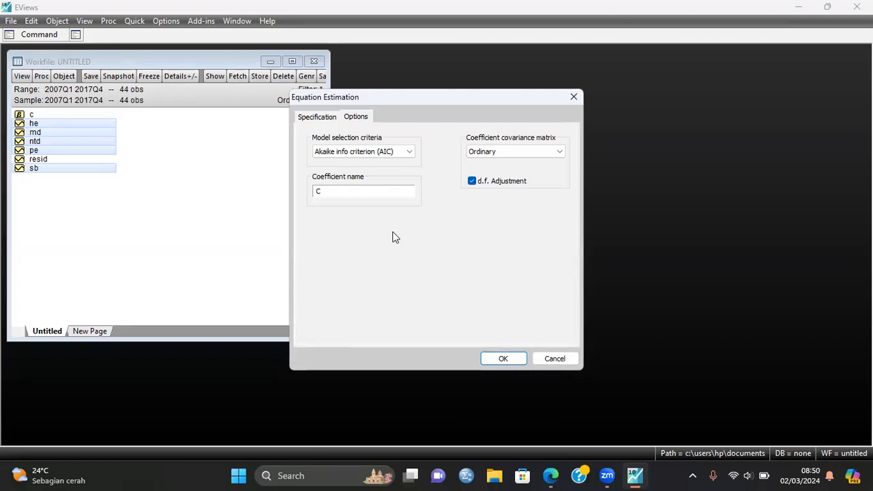
click(407, 151)
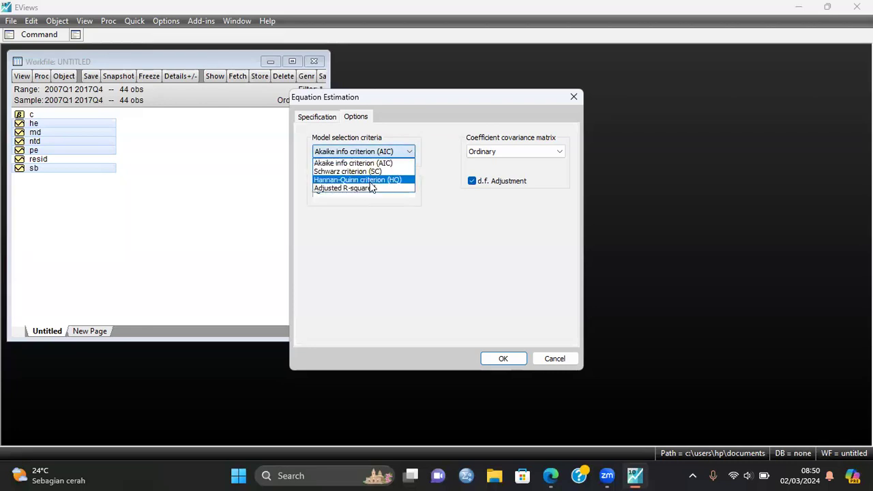
click(421, 211)
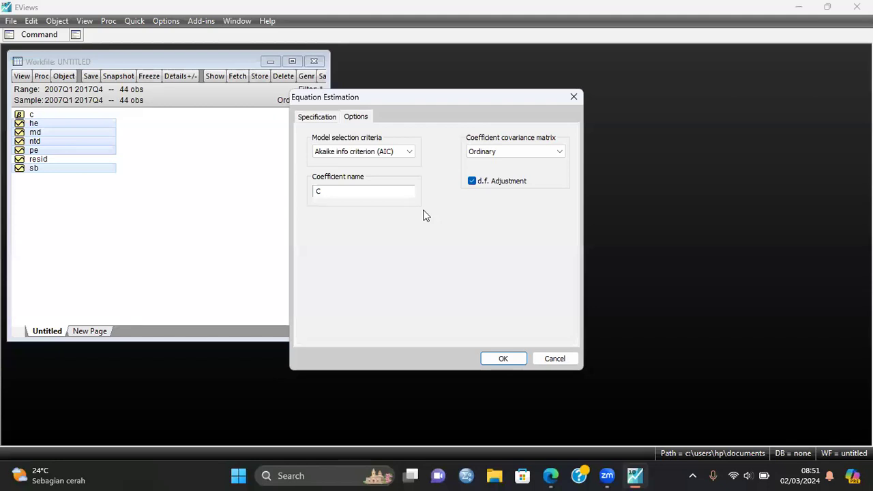
click(511, 363)
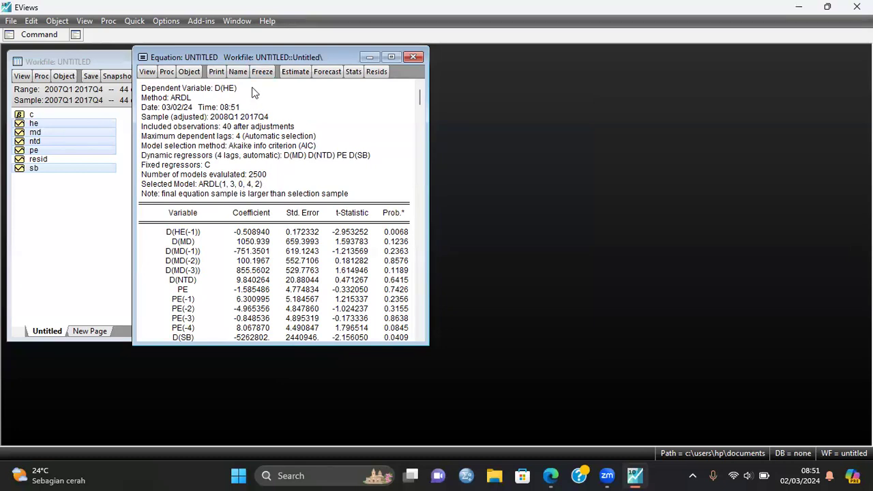
Step: Run the Long Run Form and Bounds Test on the AIC-selected ARDL equation
drag(253, 57, 283, 57)
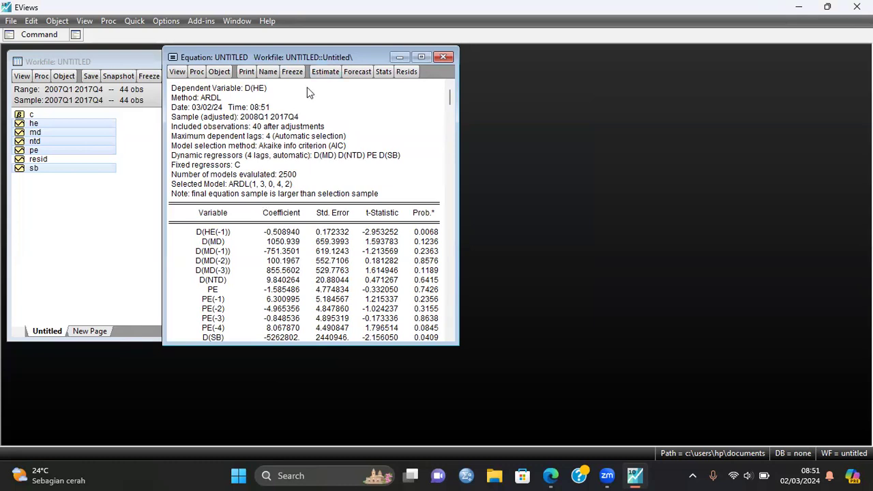
drag(287, 58, 276, 69)
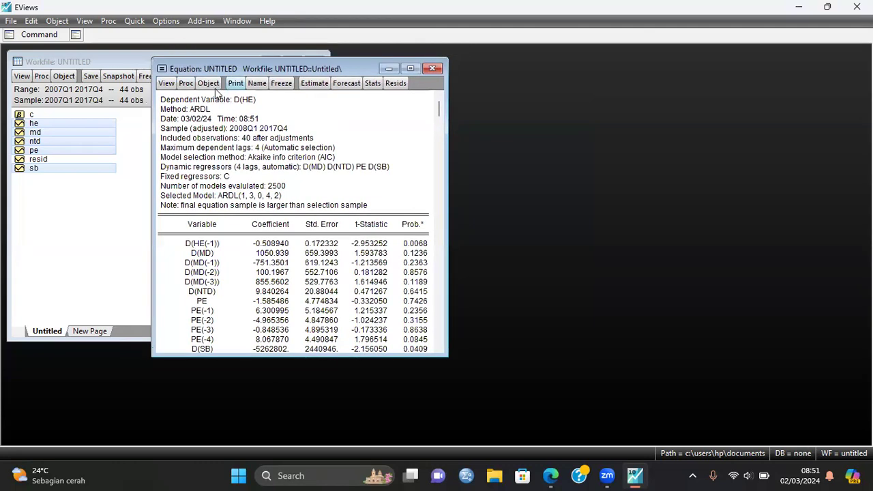
click(168, 84)
mouse_move(244, 205)
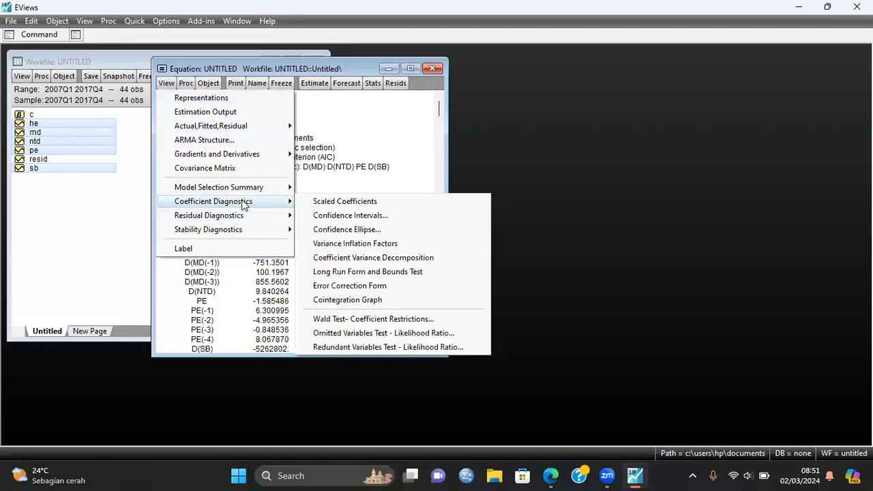
click(374, 272)
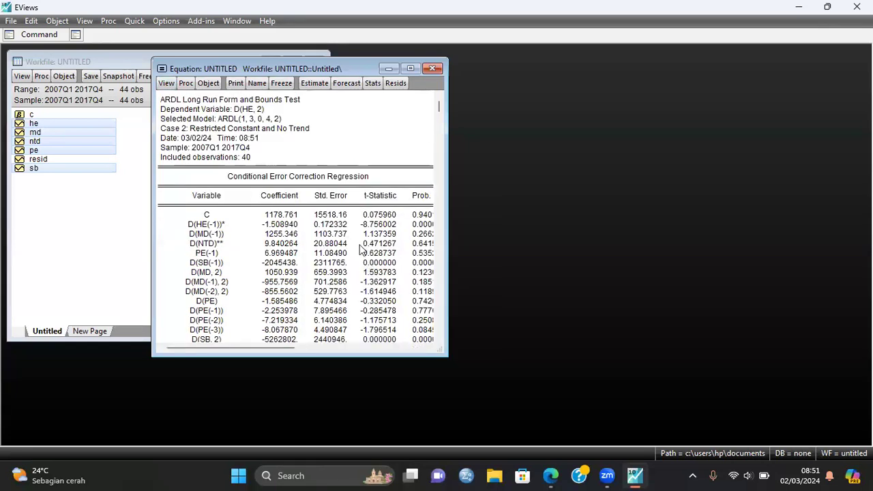
Step: Examine the levels equation and the F-Bounds Test table, widening the equation window to show the I(1) critical values
scroll(364, 252, down, 3)
scroll(362, 220, down, 7)
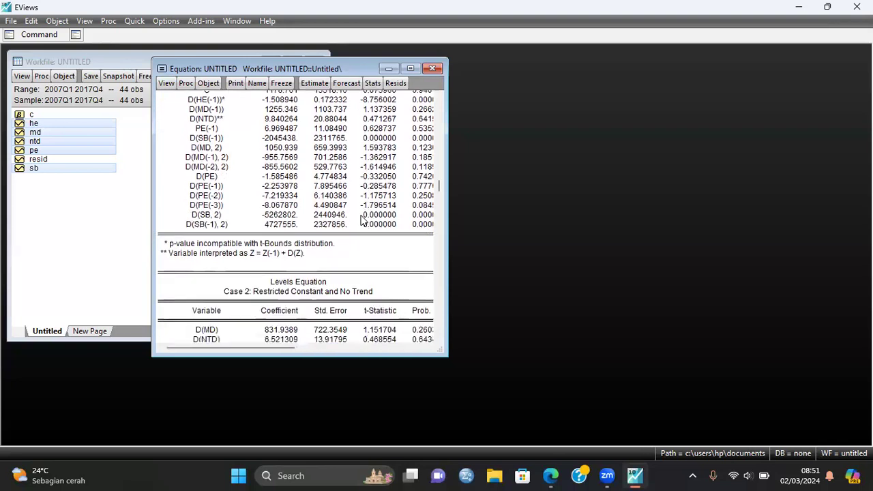
scroll(361, 220, down, 3)
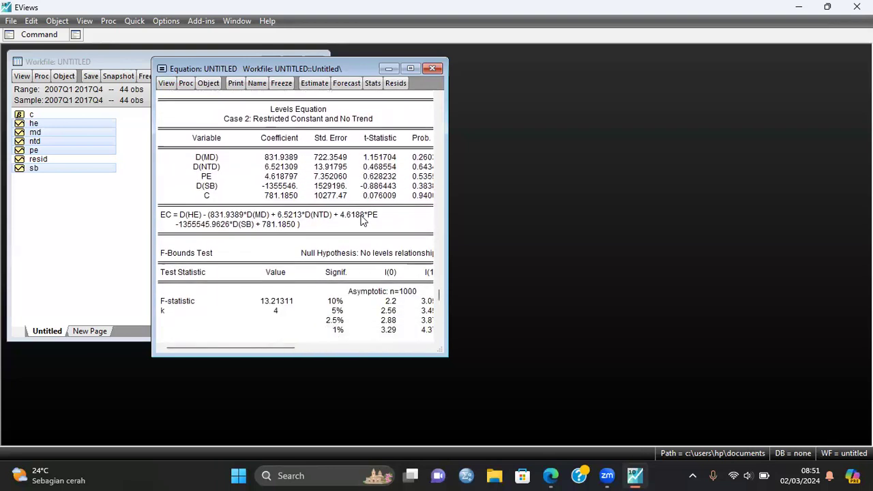
scroll(361, 219, up, 3)
scroll(362, 219, down, 2)
scroll(362, 219, down, 2)
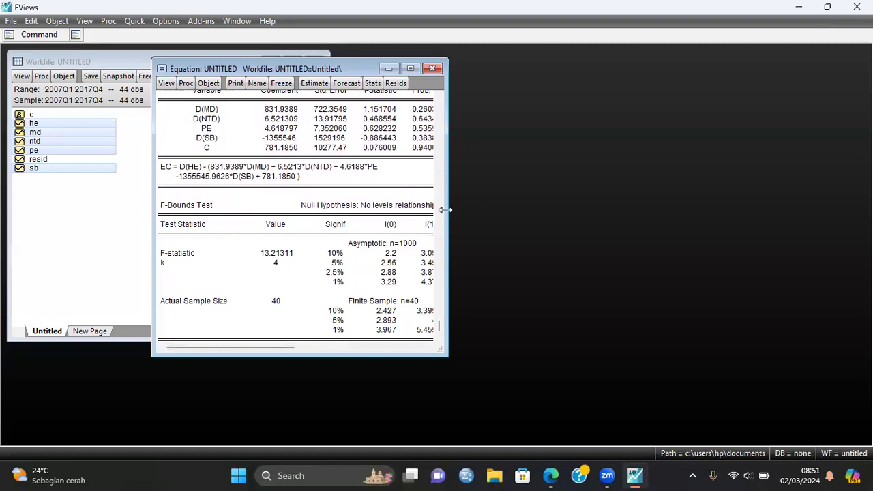
drag(445, 210, 477, 210)
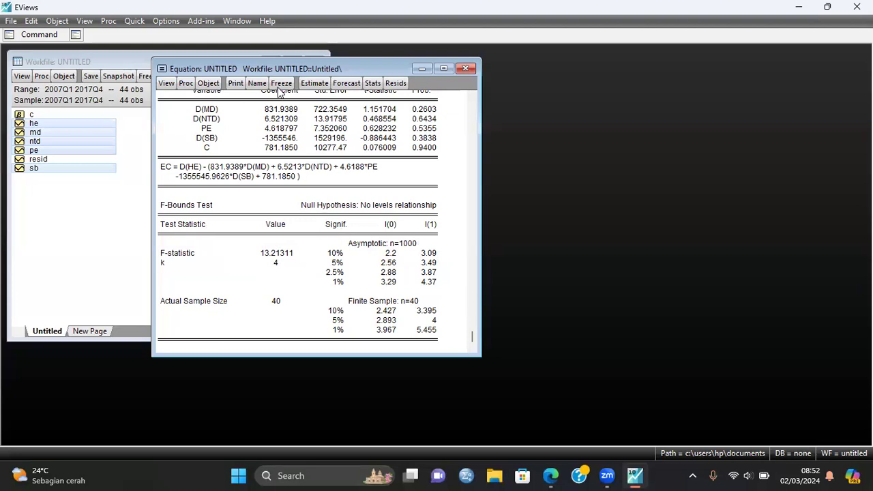
Step: Re-estimate the ARDL equation with Schwarz criterion (SC) as the model selection criterion
drag(281, 69, 266, 87)
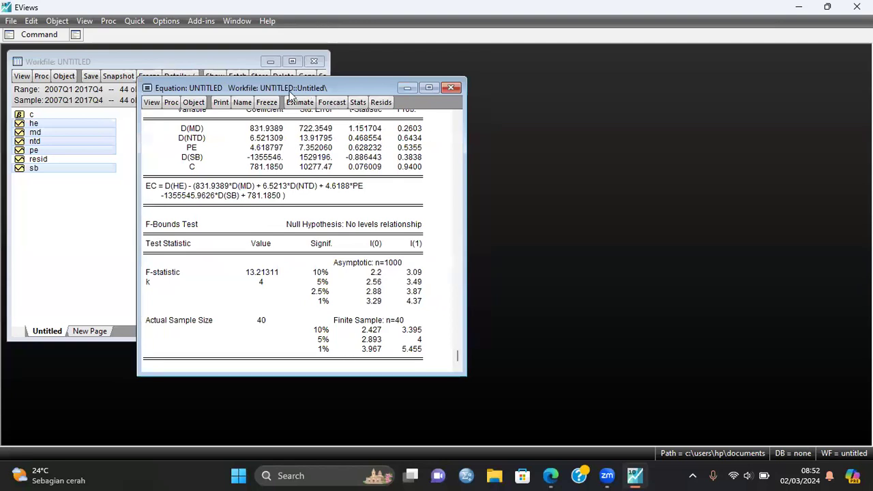
click(302, 103)
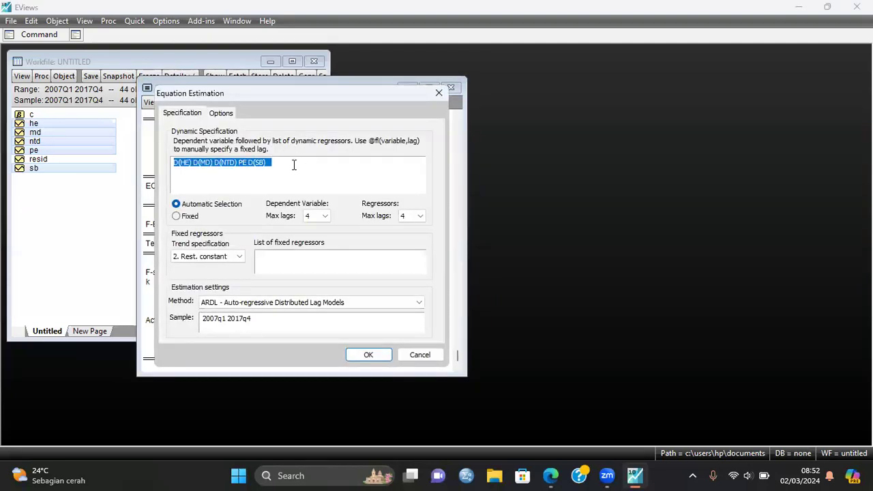
click(220, 114)
click(249, 150)
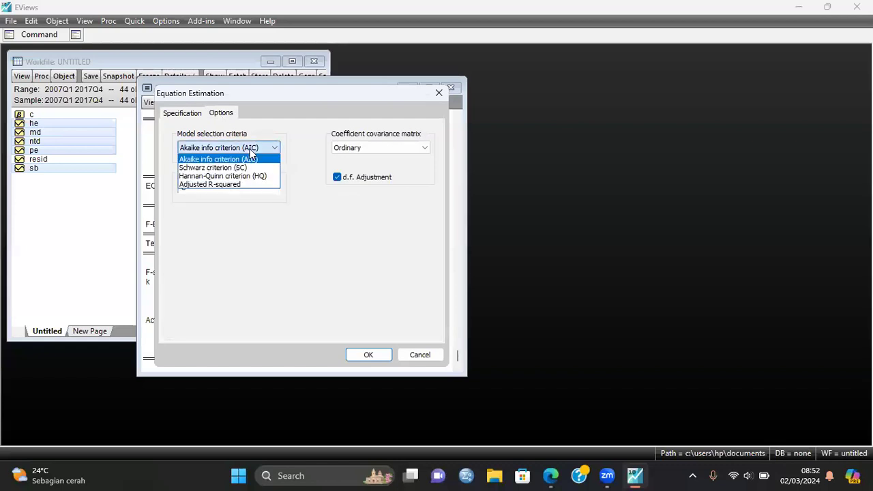
click(244, 168)
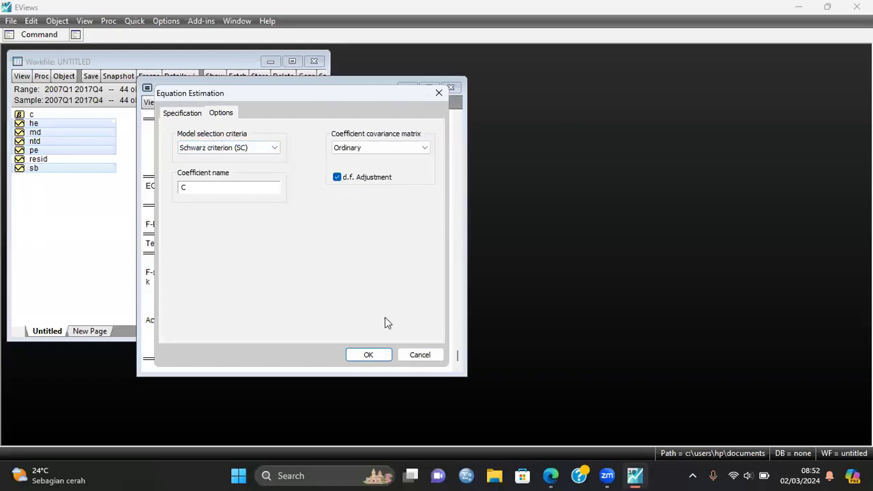
click(381, 357)
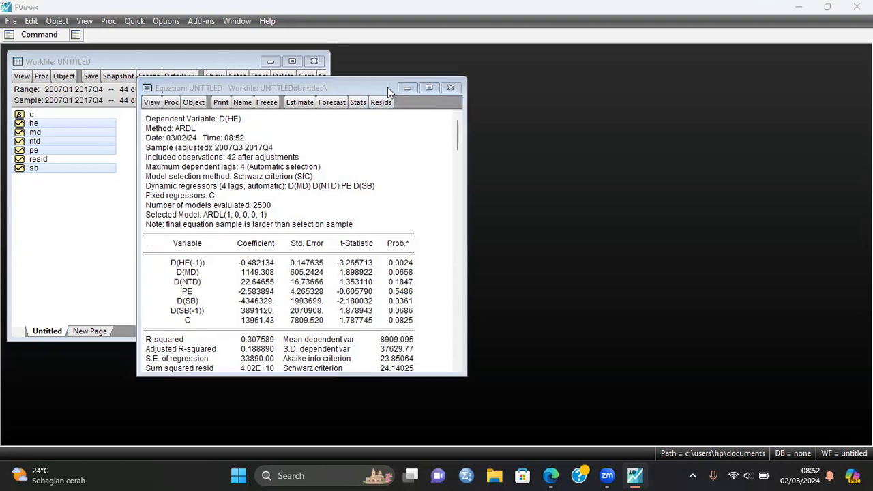
Step: Run the Long Run Form and Bounds Test on the Schwarz-based ARDL equation and review its F-Bounds Test table
click(152, 103)
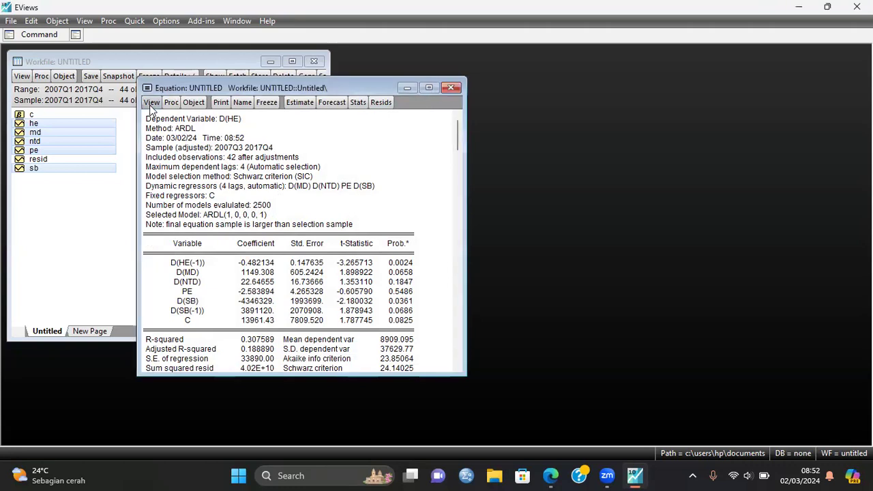
mouse_move(203, 222)
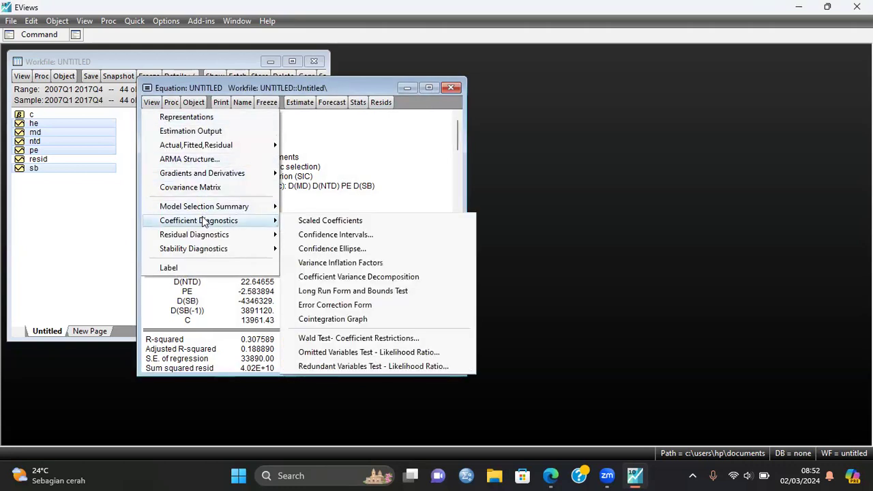
click(326, 292)
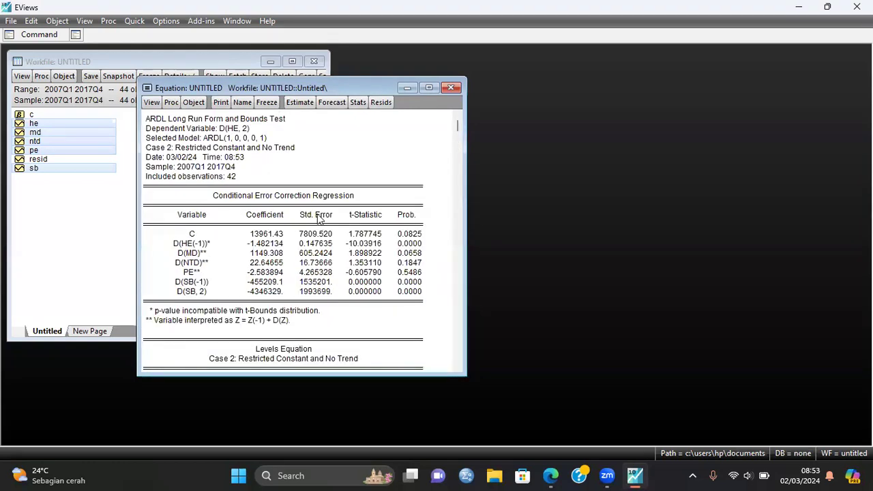
scroll(317, 219, down, 3)
scroll(317, 219, down, 8)
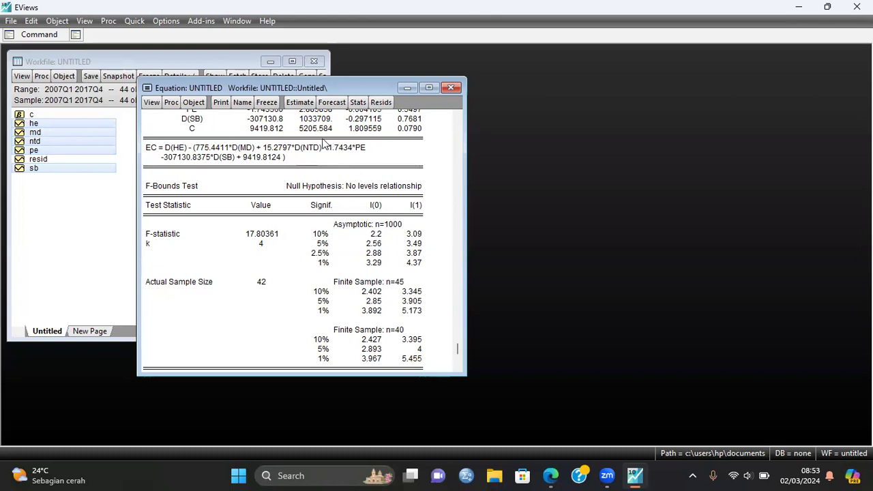
Step: Display the Error Correction Form of the ARDL equation
click(147, 106)
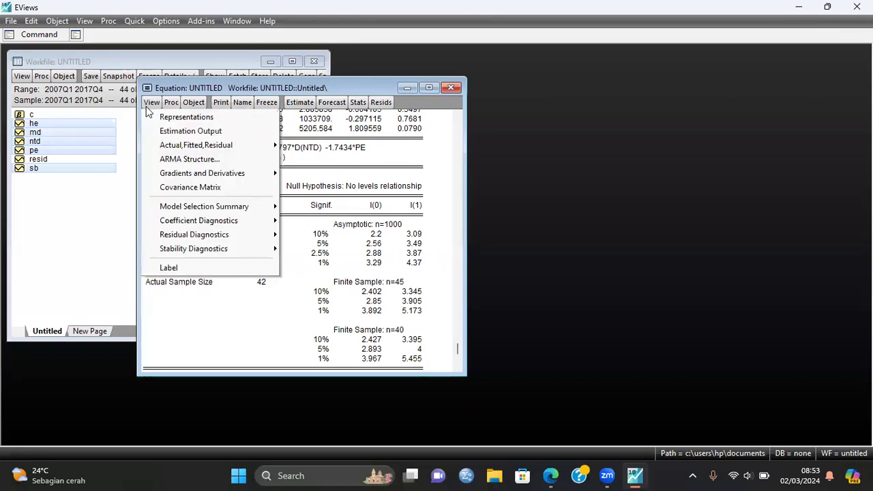
mouse_move(231, 225)
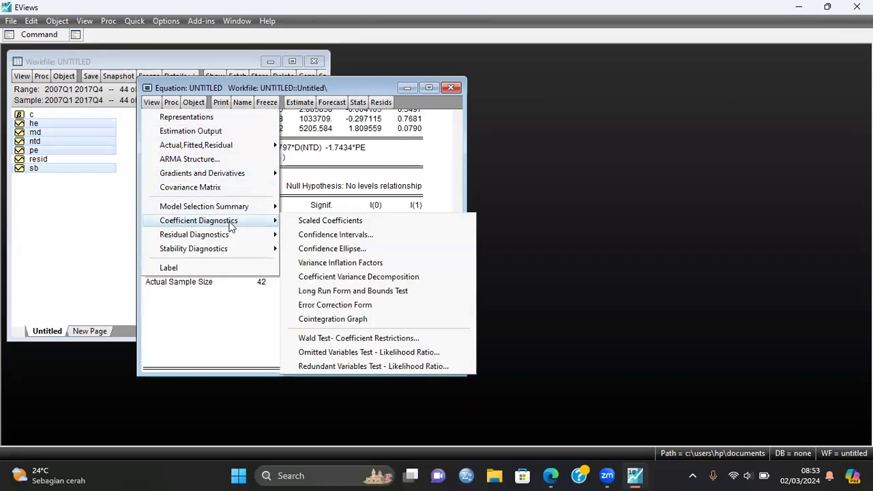
click(349, 309)
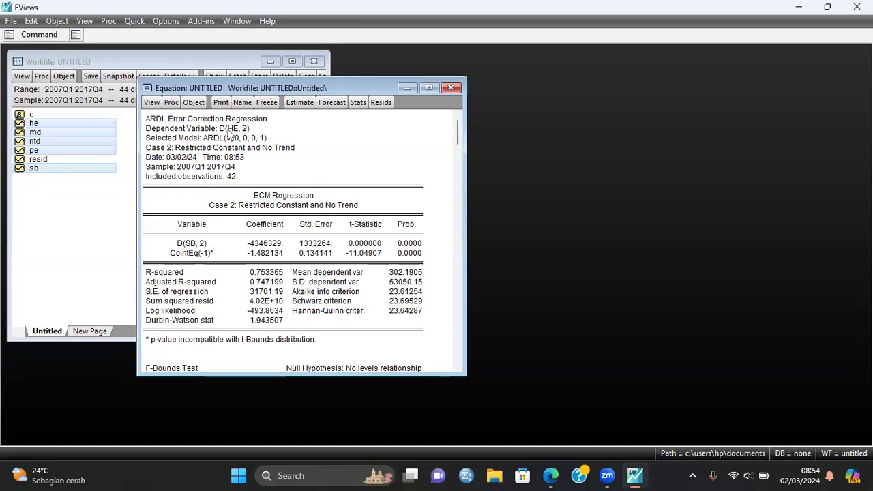
Step: Display the Long Run Form and Bounds Test of the ARDL equation again and make the equation window taller
click(151, 102)
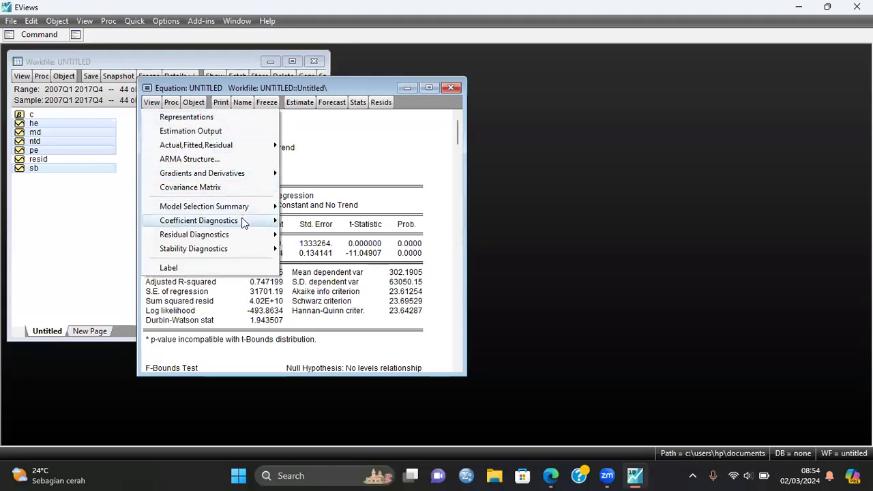
mouse_move(243, 223)
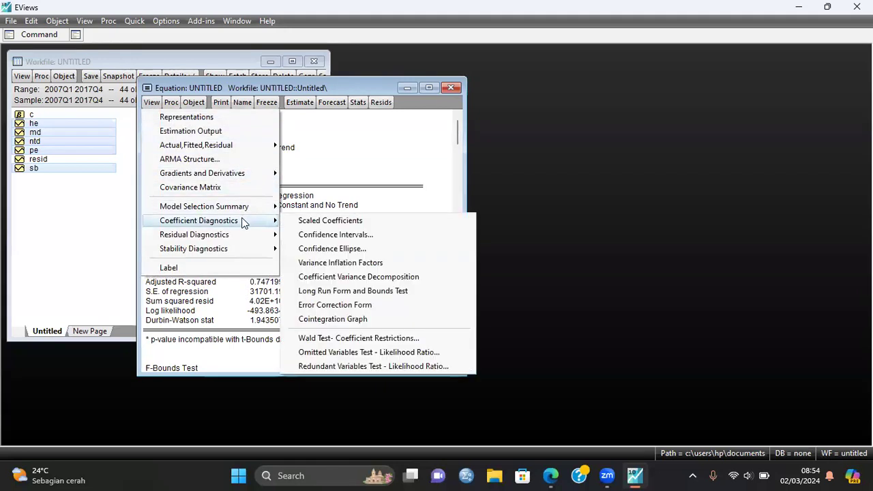
click(331, 291)
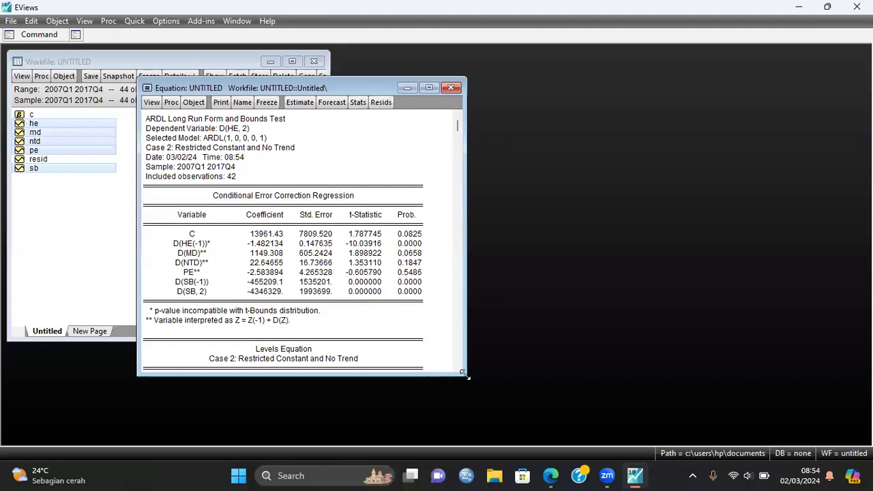
drag(465, 374, 457, 423)
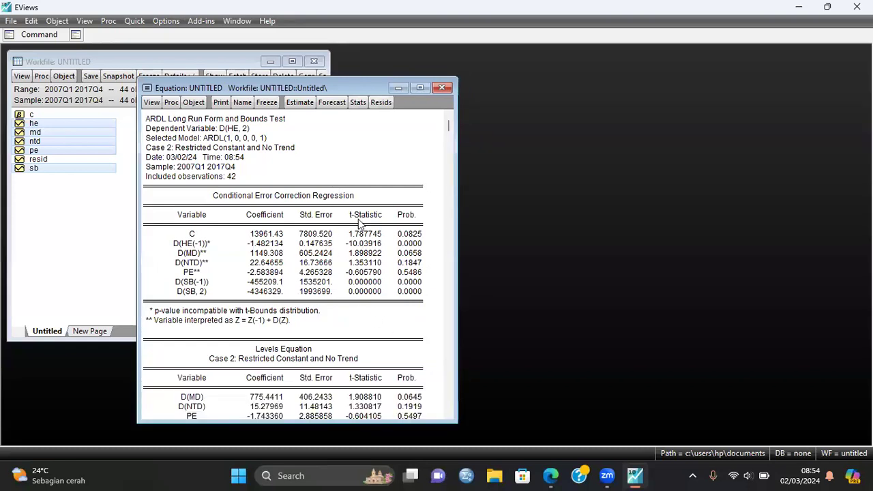
Step: Examine the short-run coefficients in the Conditional Error Correction Regression table and compare them with the Levels Equation
scroll(358, 219, down, 7)
scroll(356, 213, down, 2)
scroll(357, 213, up, 8)
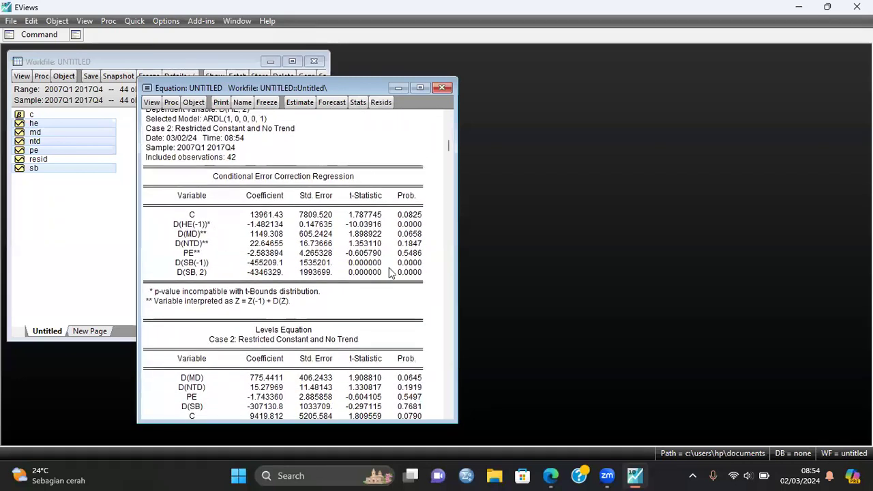
scroll(369, 338, down, 2)
scroll(369, 338, up, 2)
scroll(370, 191, down, 3)
scroll(369, 211, down, 2)
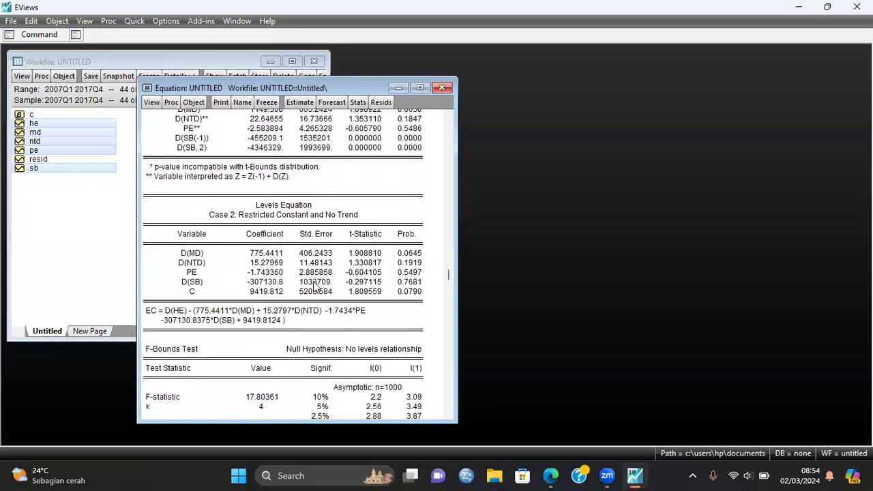
scroll(343, 263, up, 5)
scroll(343, 264, up, 1)
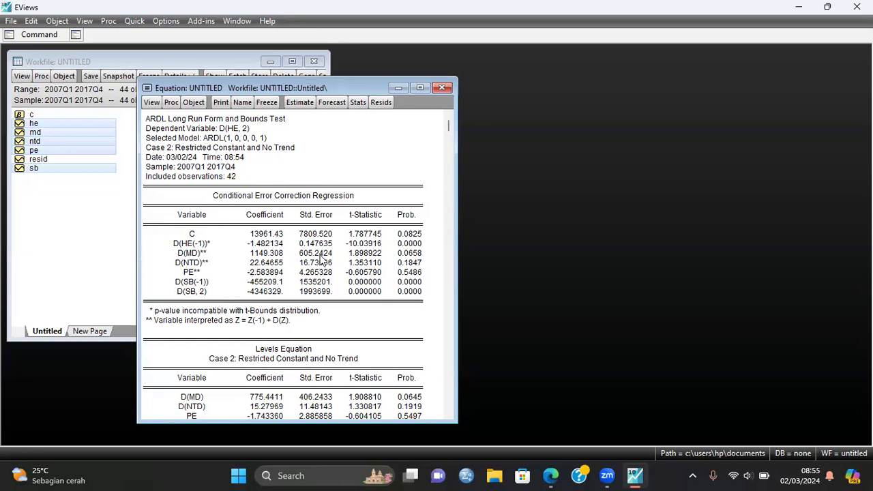
Step: Review the long-run coefficients in the Levels Equation and the F-Bounds Test statistic against its critical values
scroll(322, 261, down, 5)
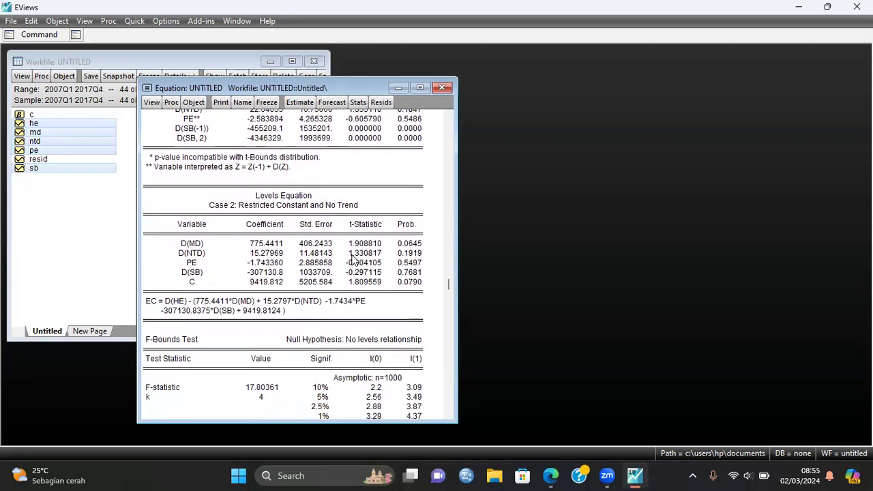
scroll(353, 259, down, 1)
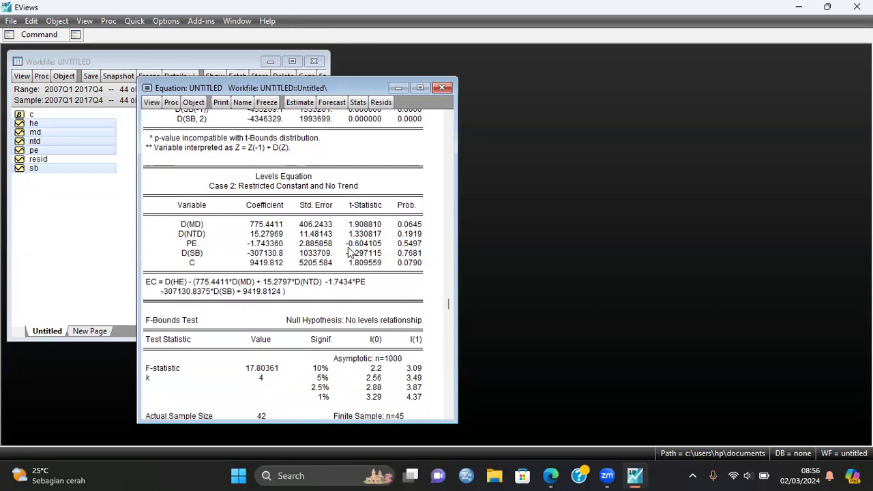
scroll(348, 251, down, 3)
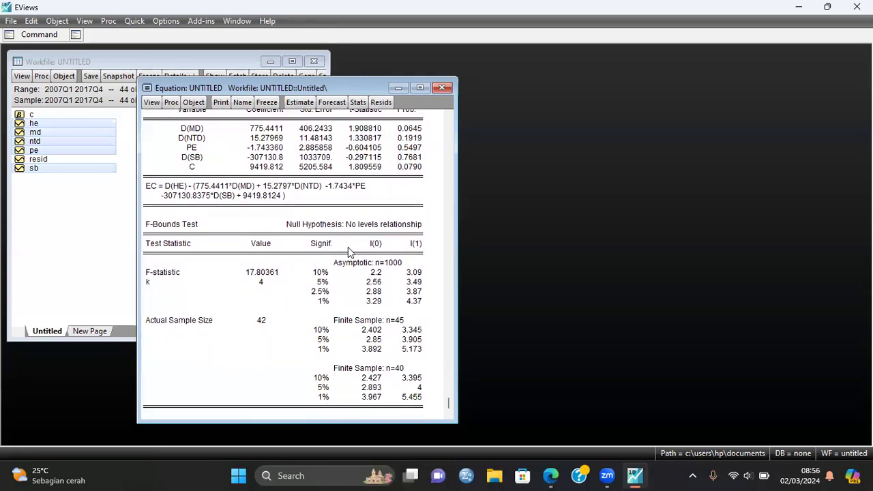
scroll(347, 251, up, 3)
scroll(347, 251, up, 5)
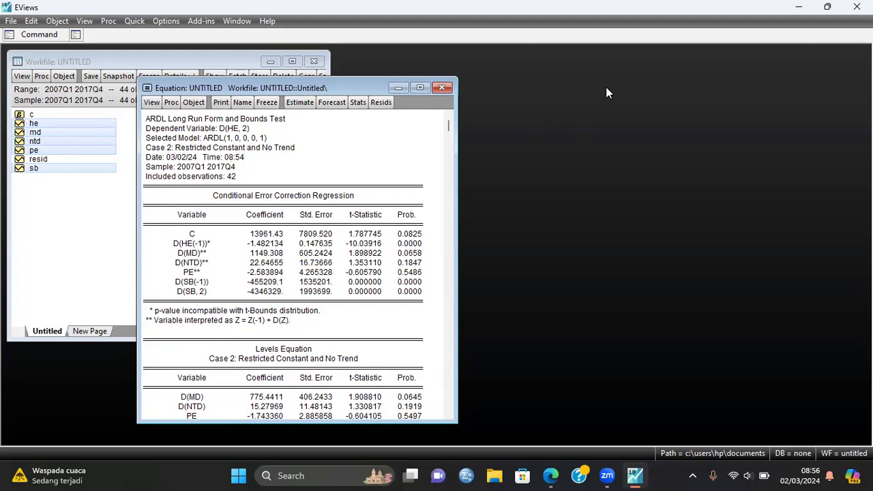
click(772, 27)
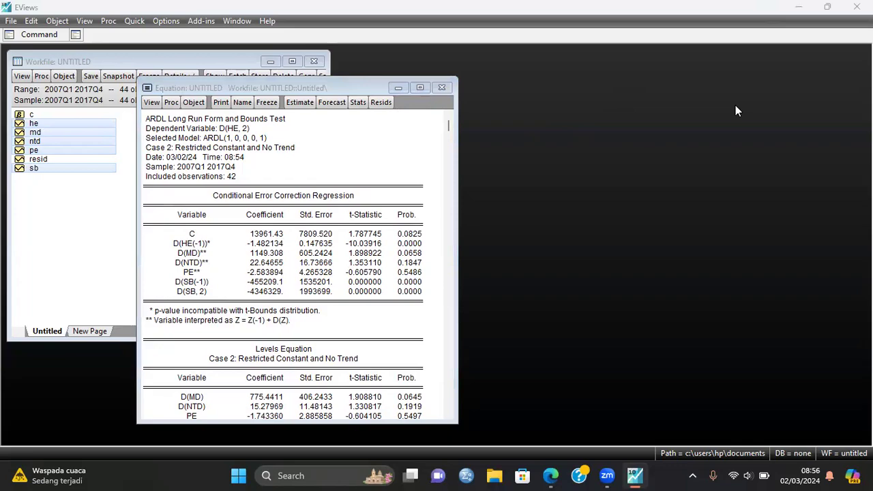